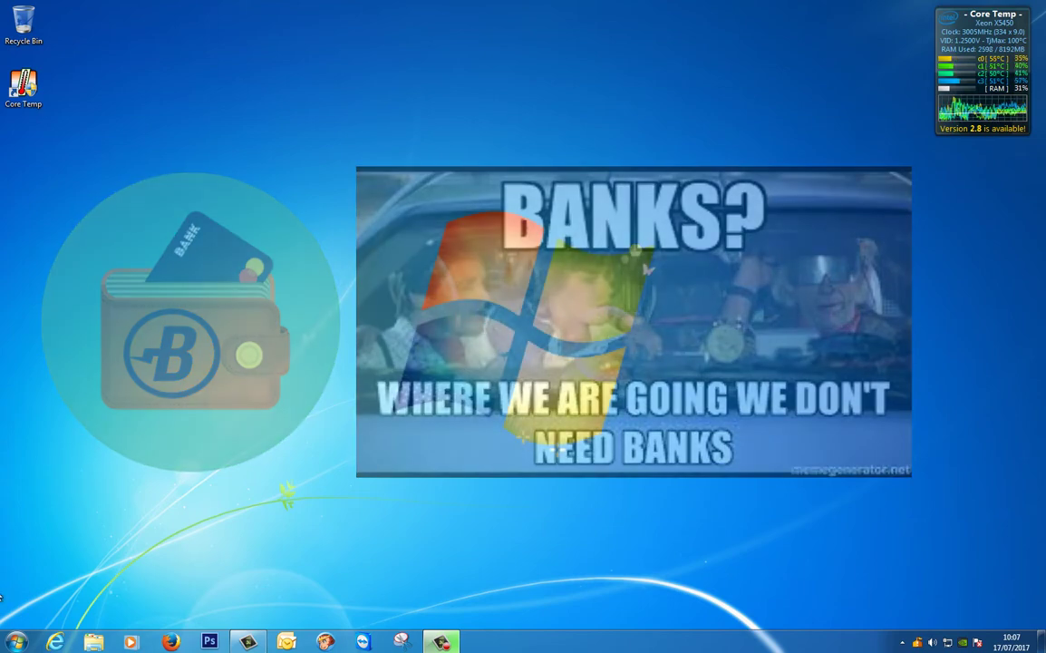
Switch to Firefox, search the web for "burst wallet" and open the burstwindowswallet GitHub repository from the results.
left_click(170, 643)
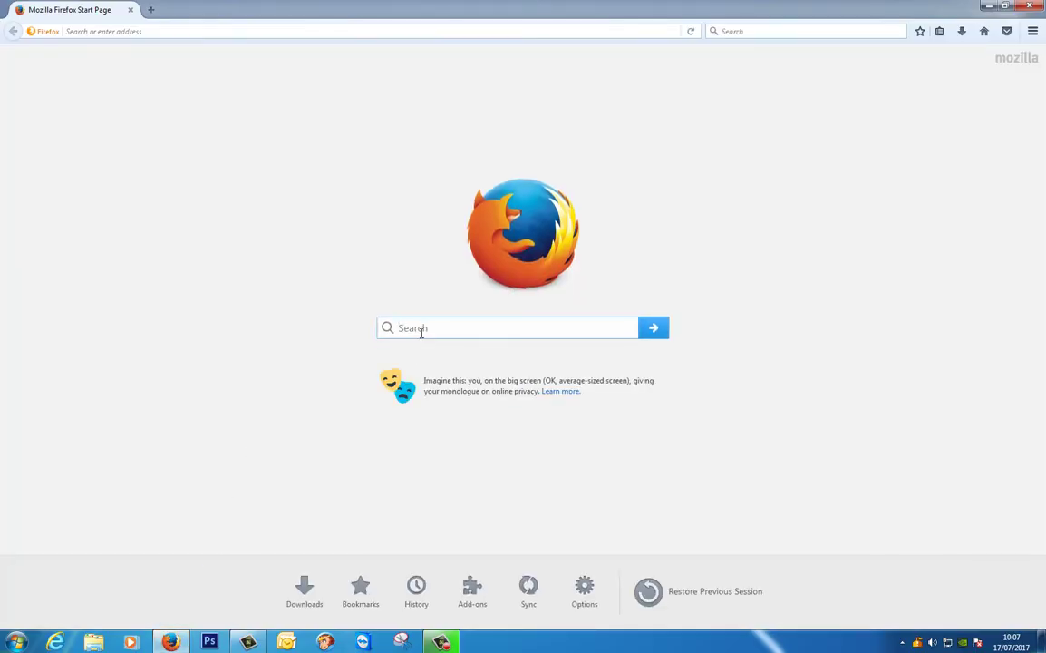
type("burst w")
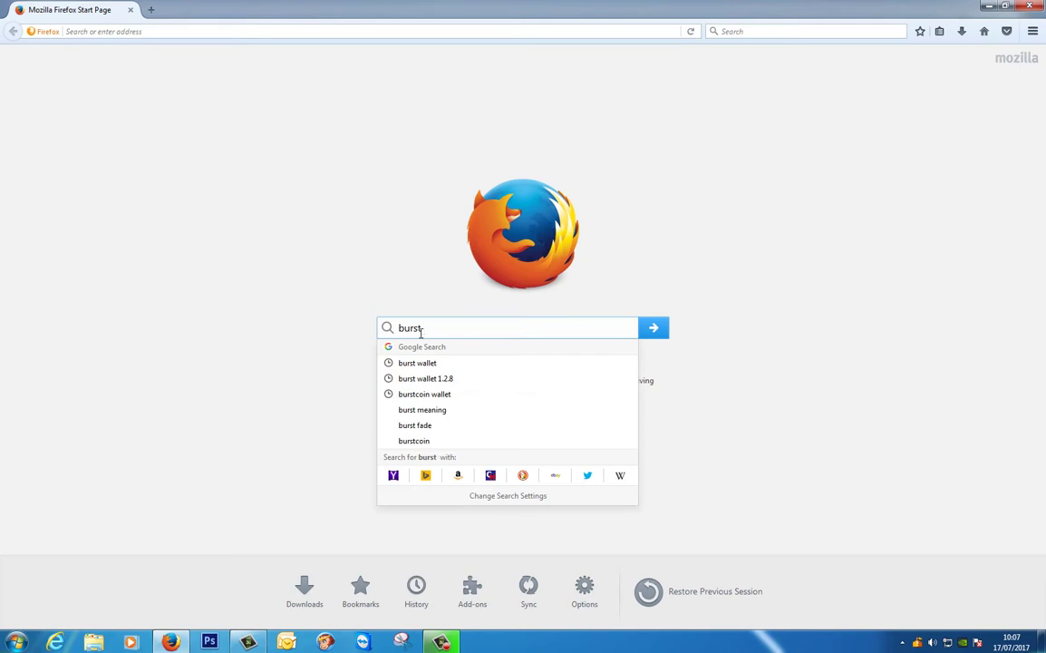
type("allet")
key("Return")
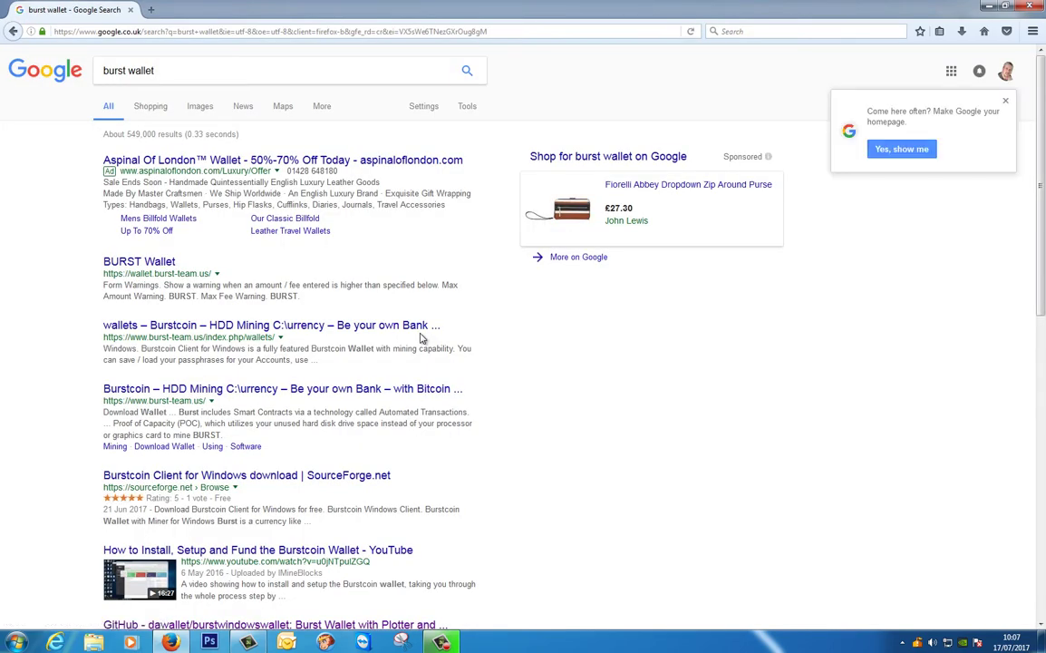
scroll(336, 342, "down", 5)
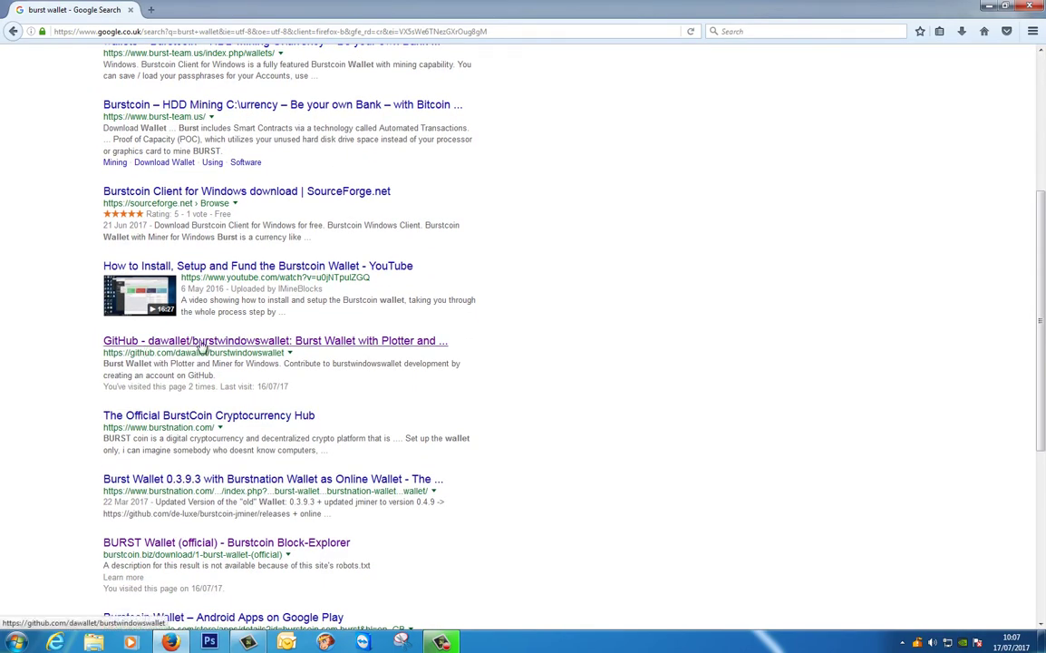
left_click(201, 343)
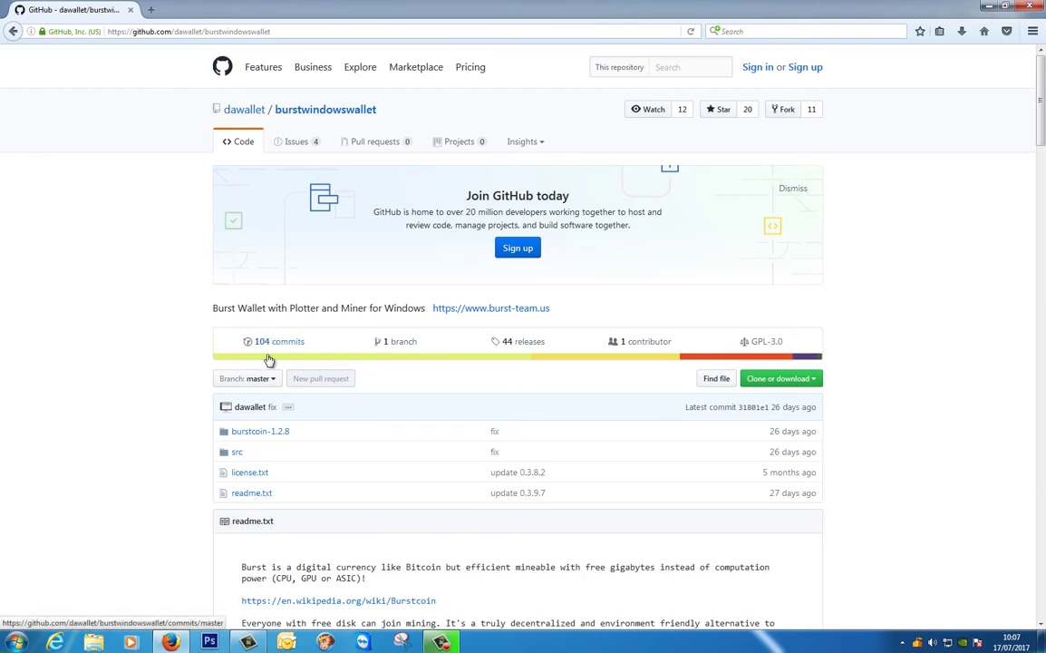
Download the burstwindowswallet repository as a ZIP, saving the file, and close the browser once the download is done.
left_click(799, 382)
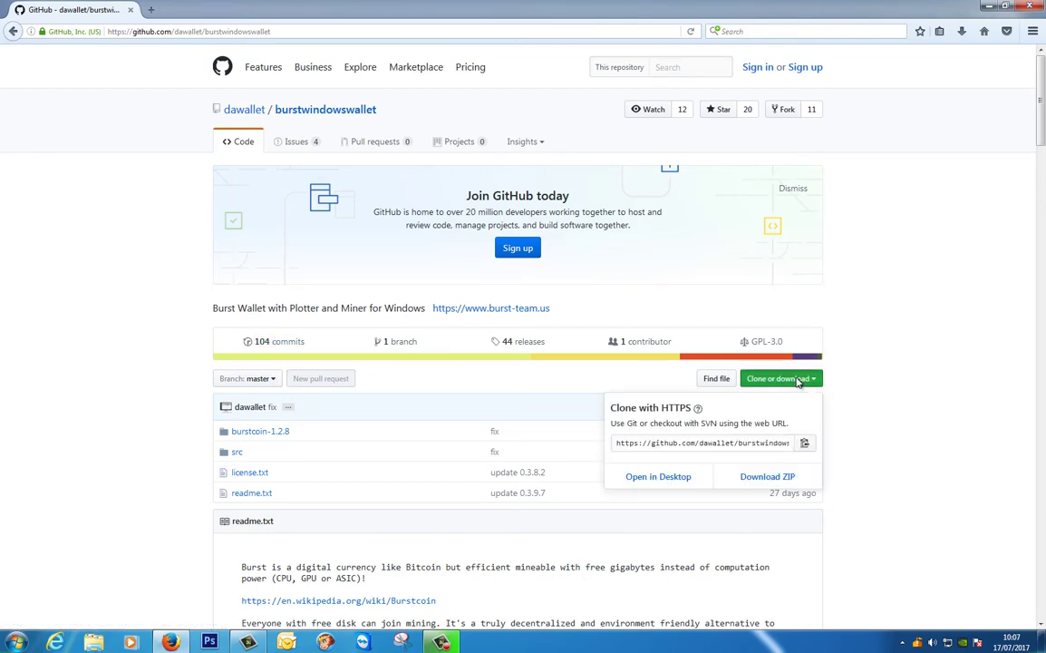
left_click(764, 481)
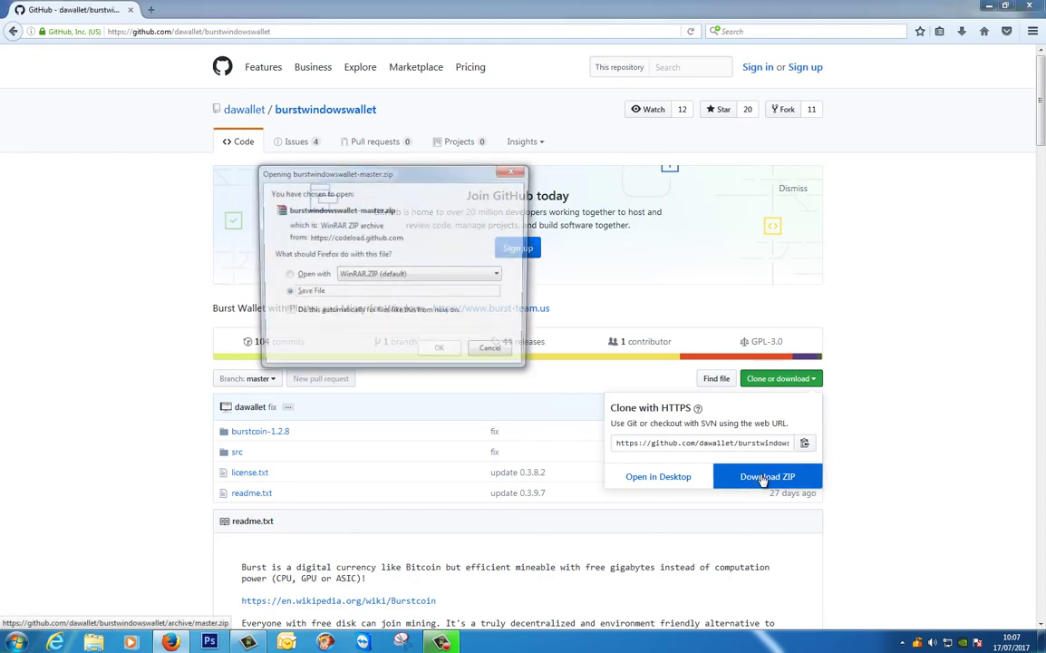
left_click(441, 354)
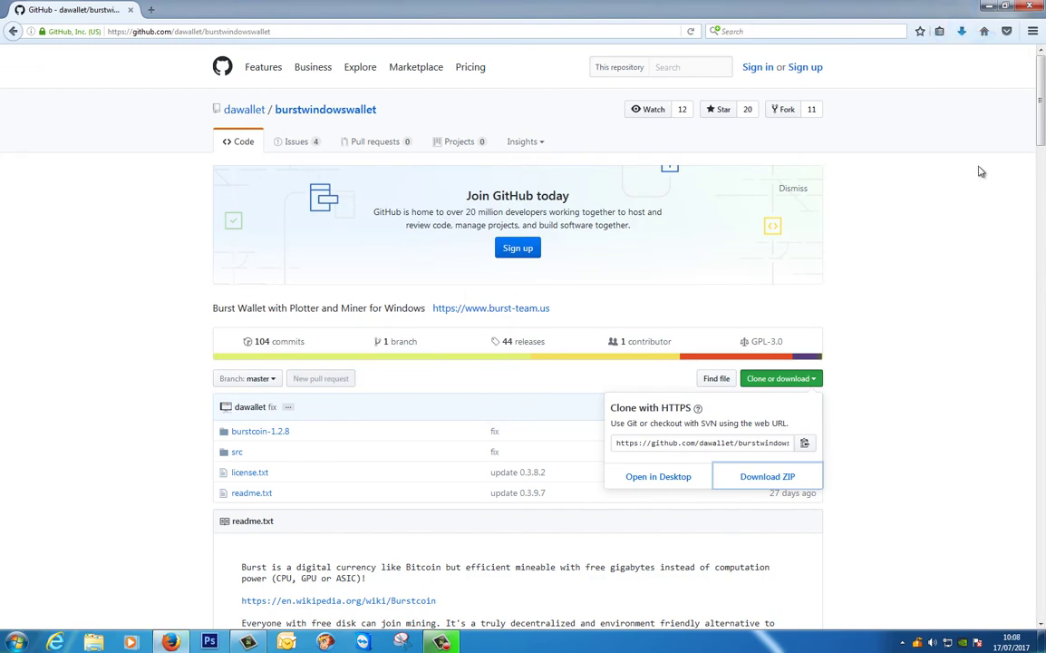
left_click(963, 32)
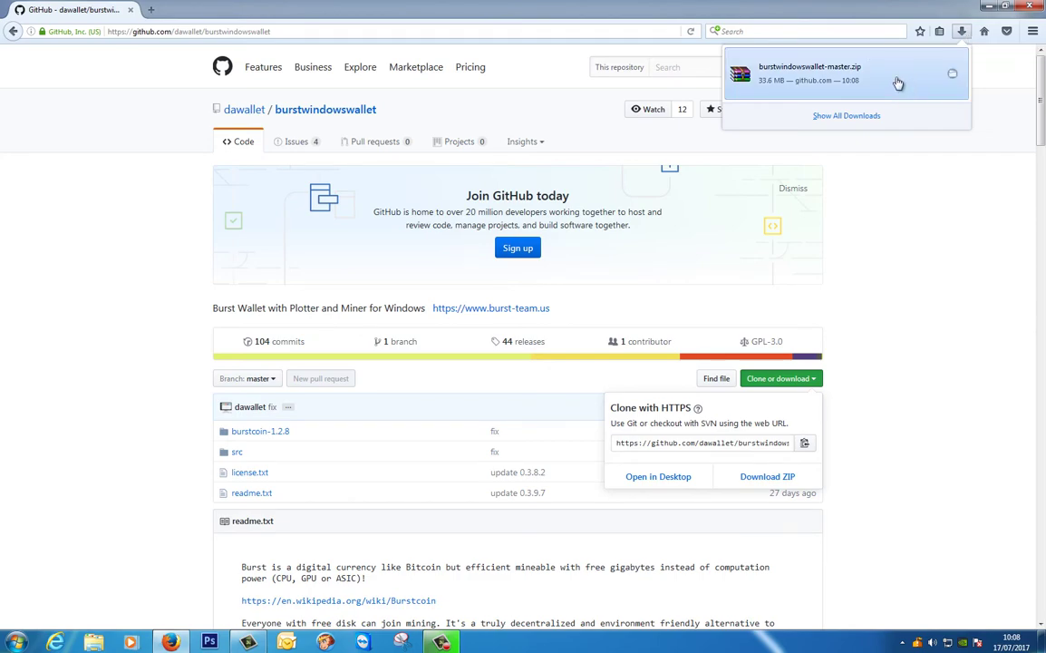
left_click(1040, 5)
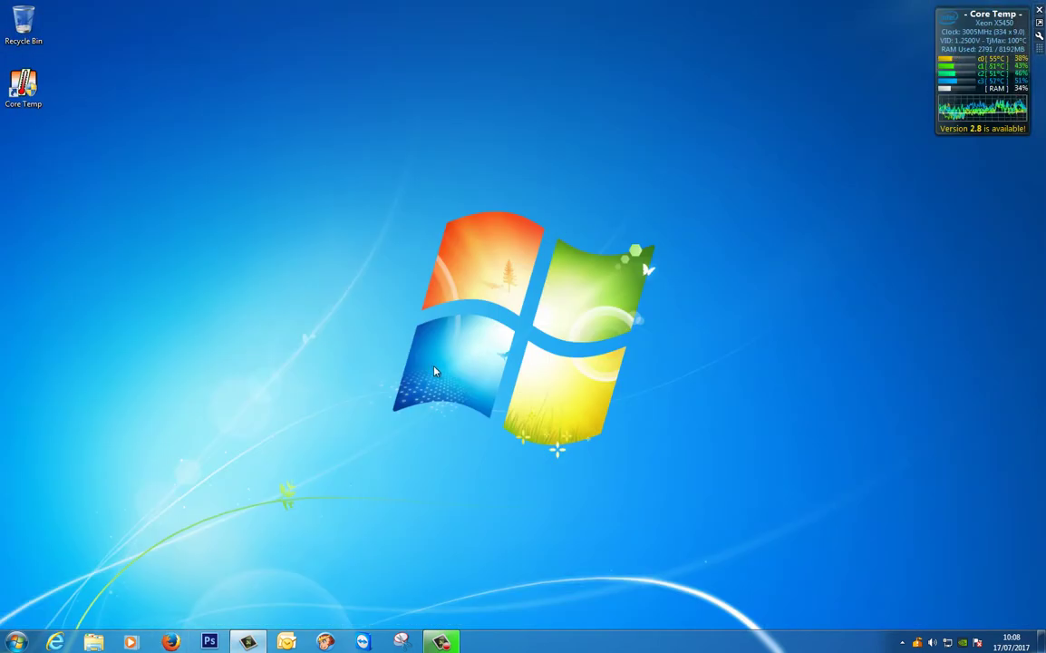
In Windows Explorer, extract the burstwindowswallet-master archive in Downloads to a folder of the same name using the default options.
left_click(94, 642)
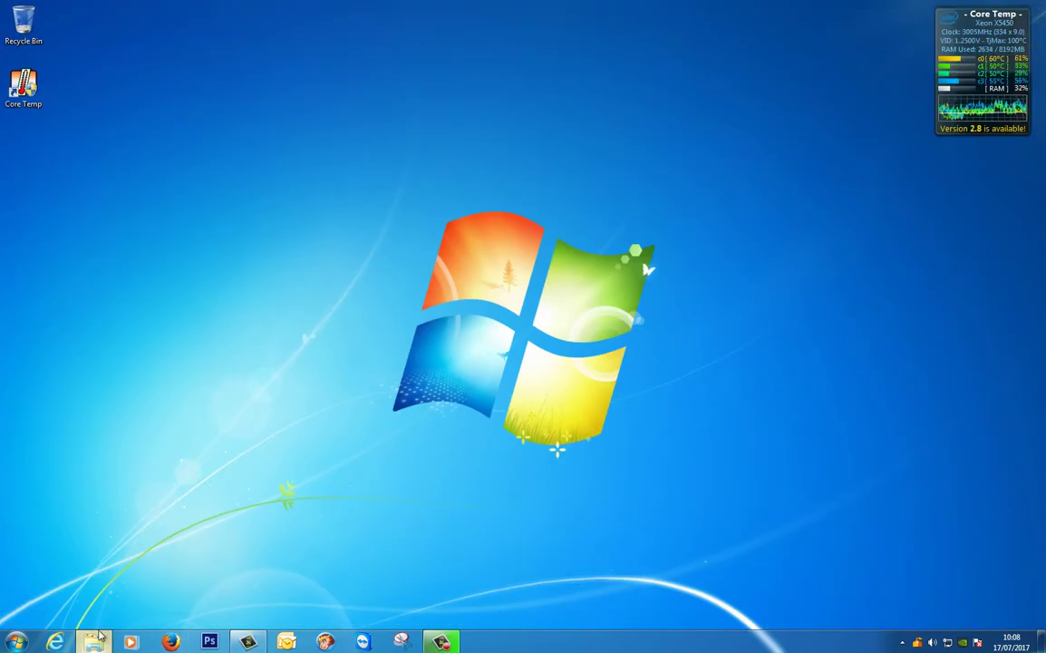
left_click(362, 290)
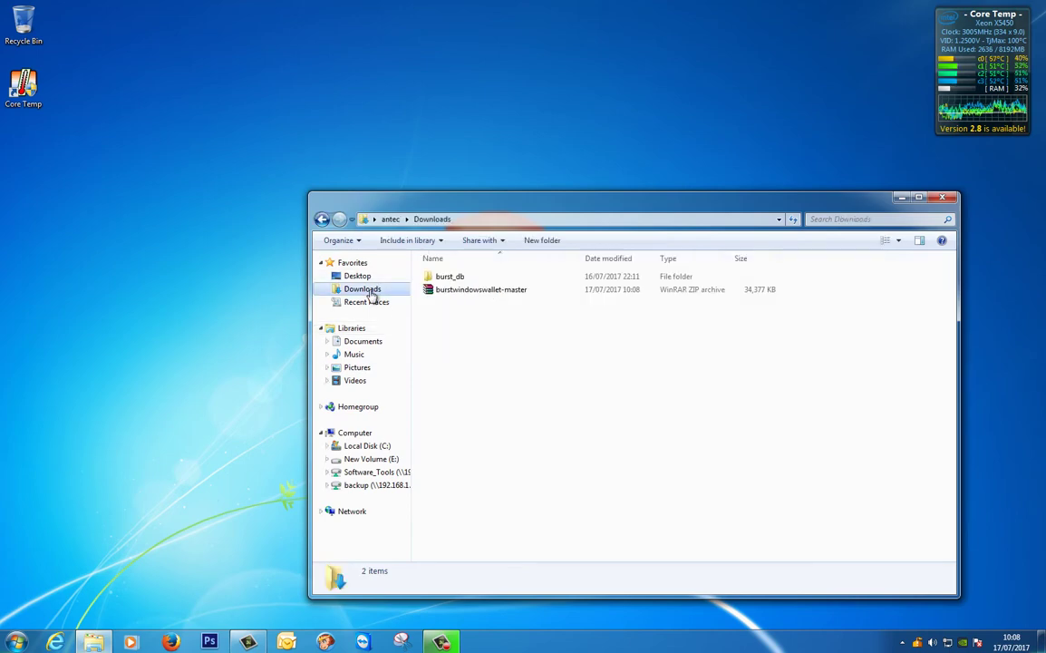
right_click(470, 292)
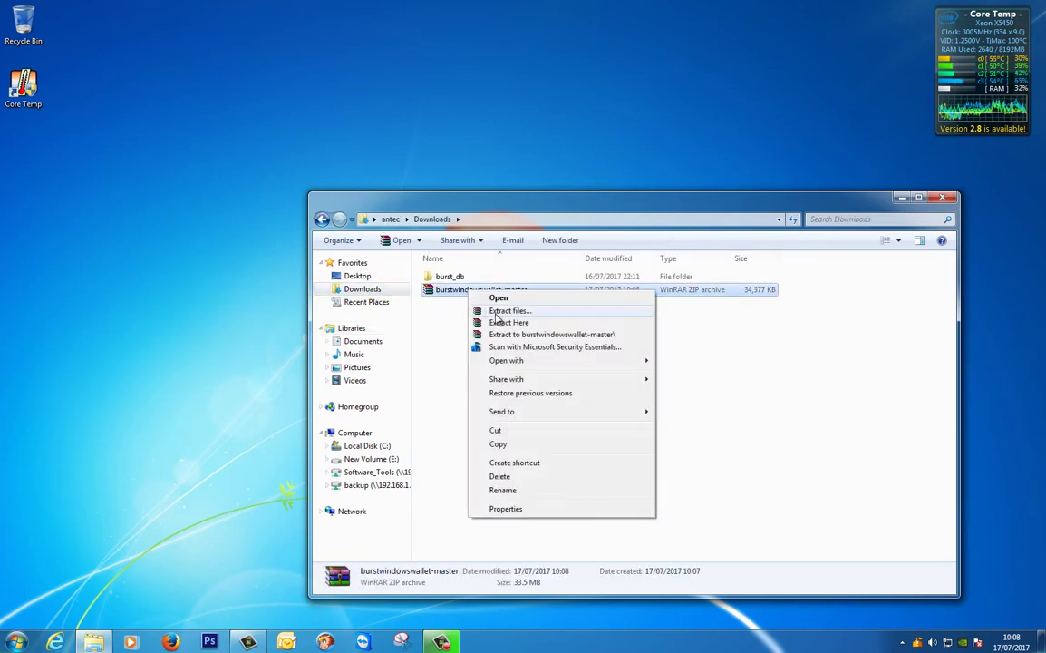
left_click(499, 311)
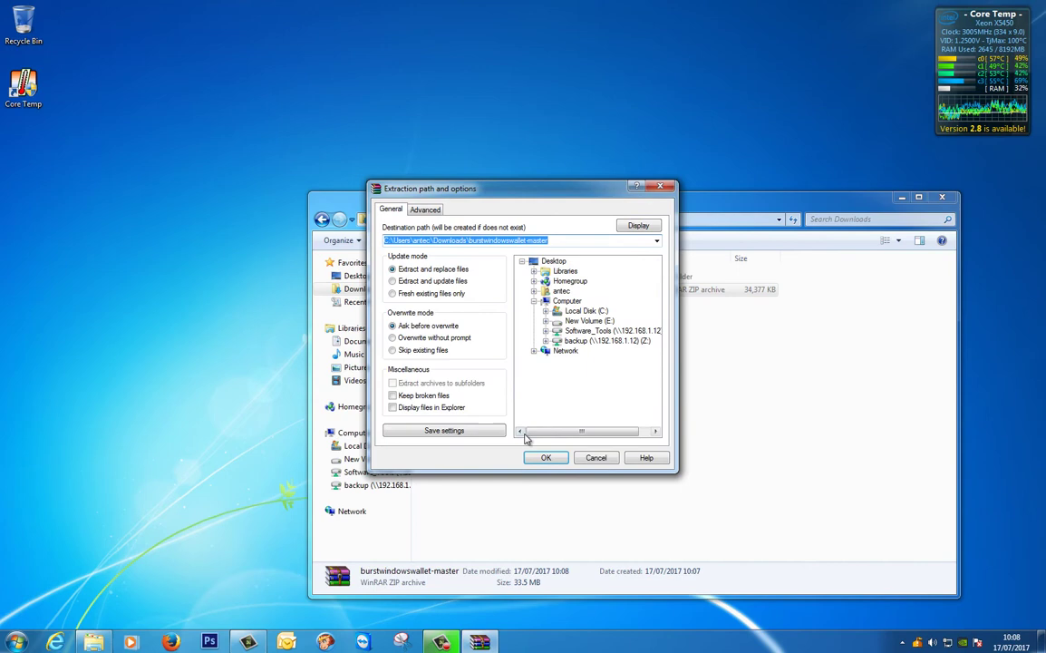
left_click(546, 457)
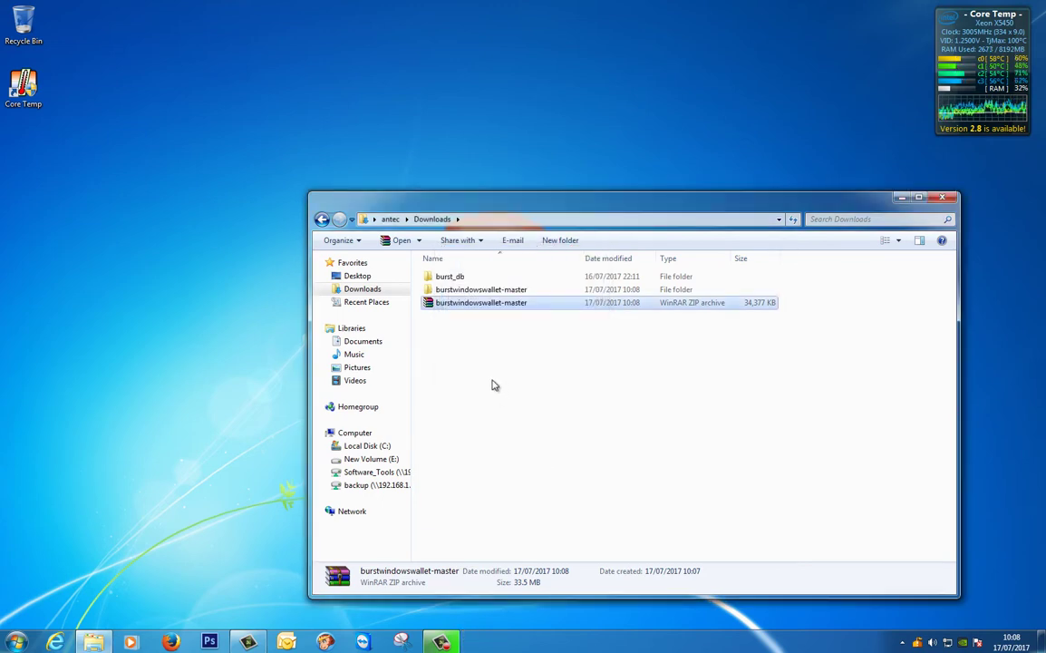
Move the inner burstwindowswallet-master folder out of the extracted folder to the root of Local Disk (C:).
left_click(481, 290)
right_click(481, 291)
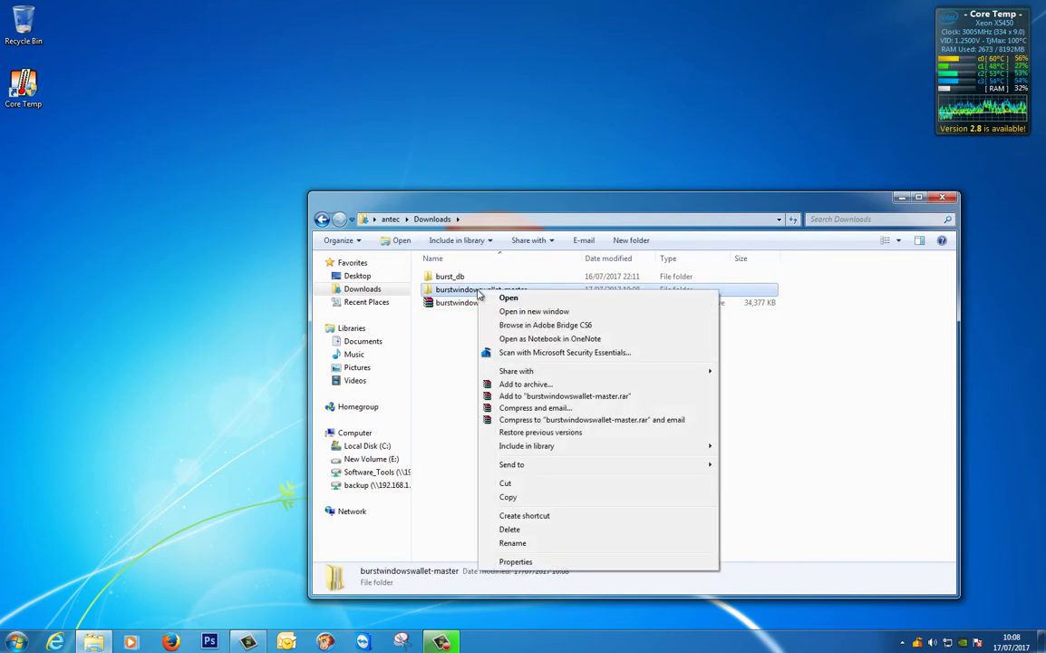
key("Return")
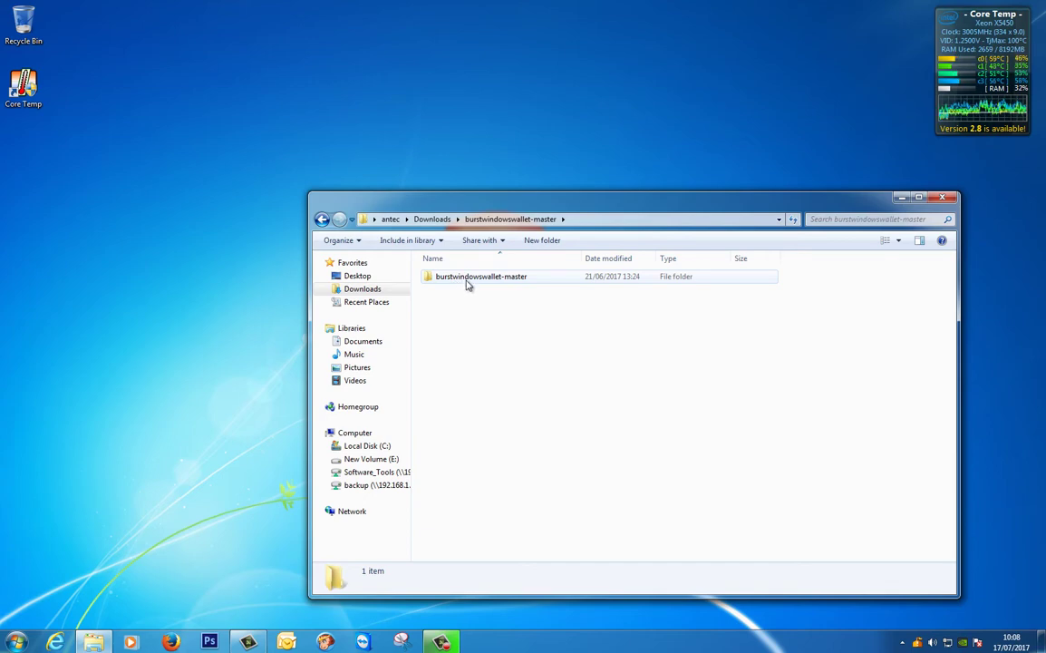
right_click(470, 280)
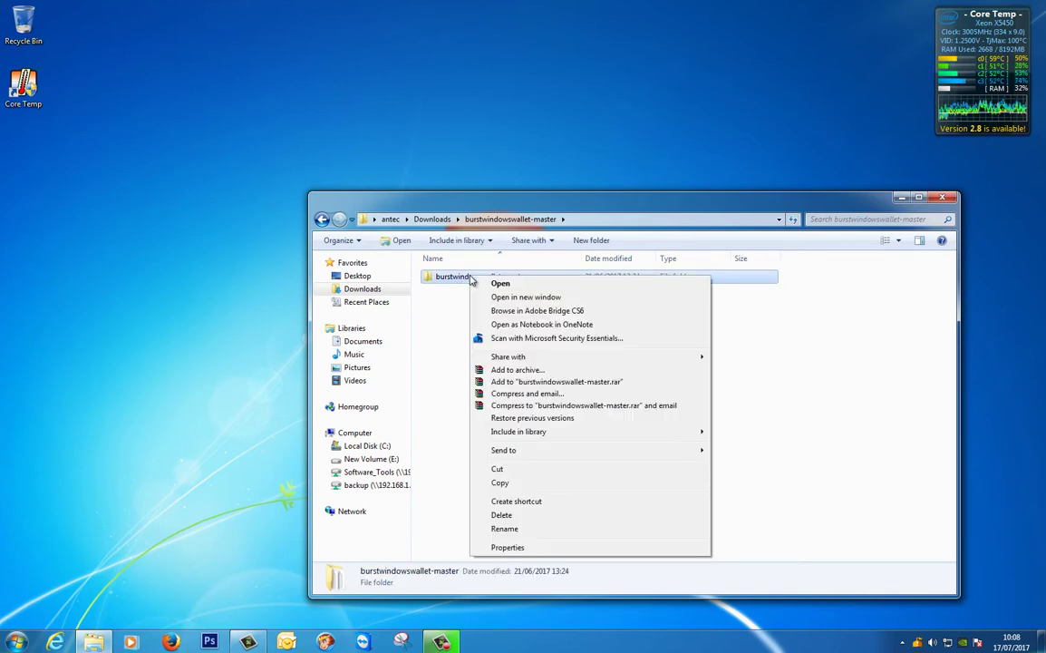
left_click(498, 469)
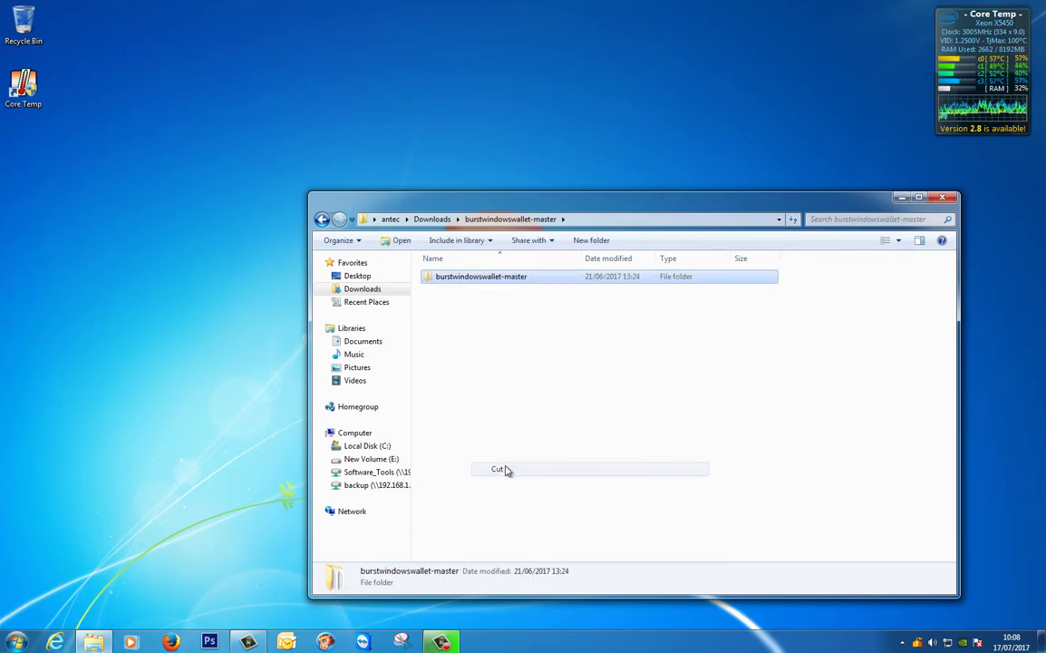
left_click(358, 445)
right_click(458, 433)
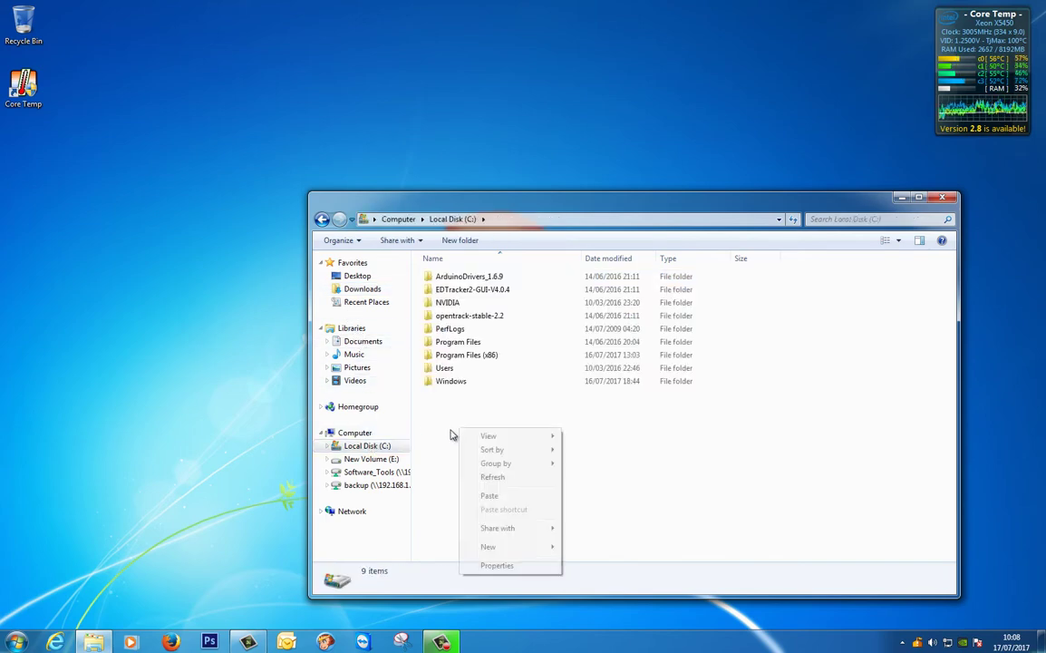
mouse_move(497, 535)
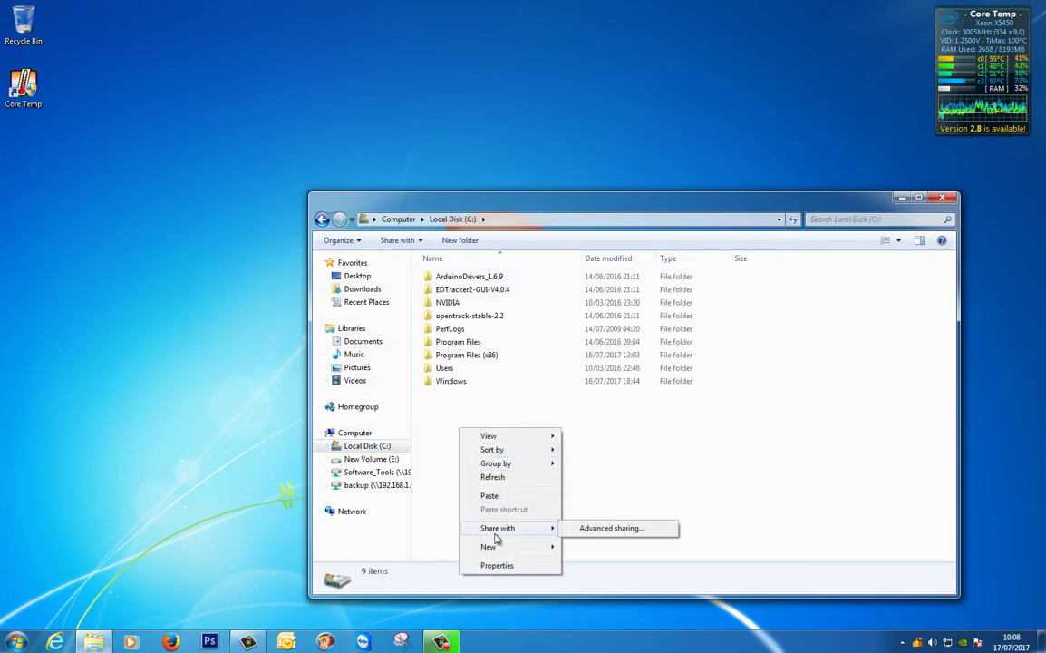
left_click(489, 496)
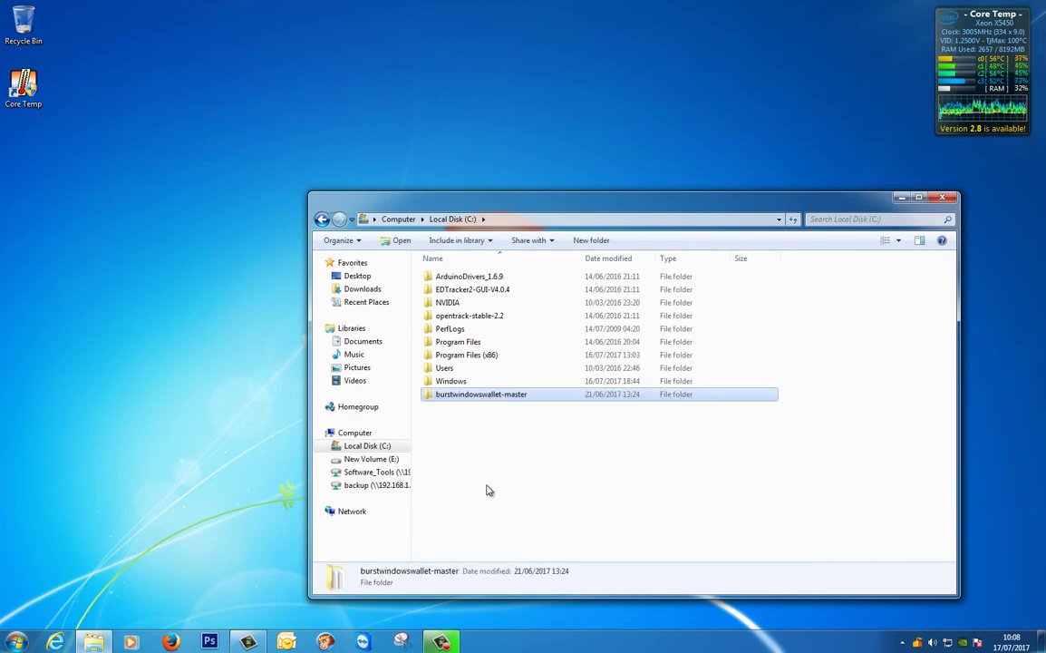
left_click(480, 437)
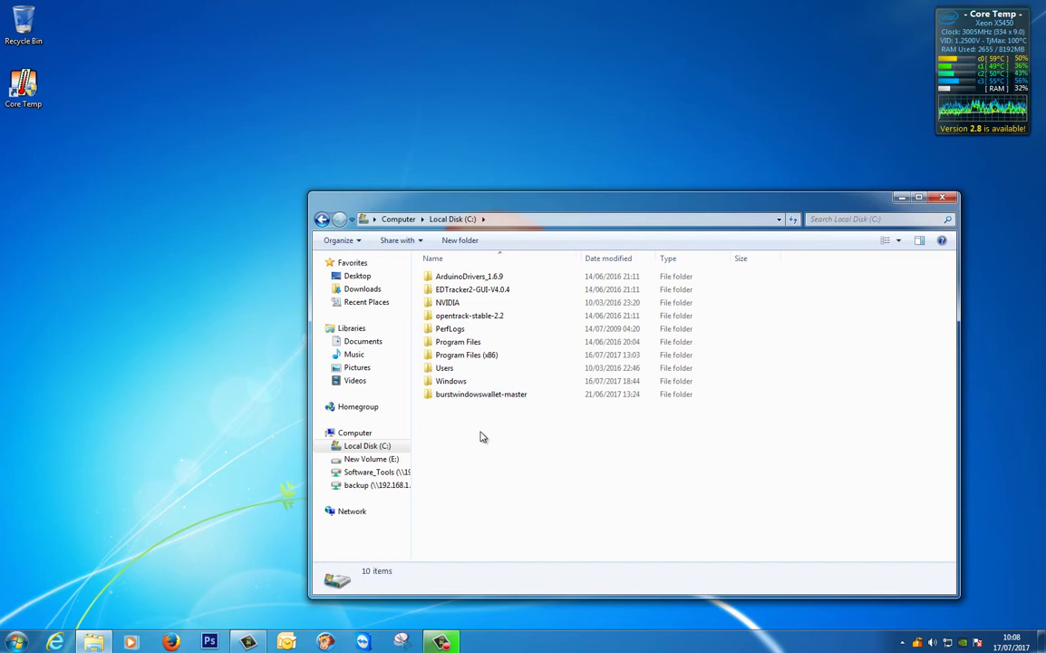
Open the burstcoin-1.2.8 folder inside burstwindowswallet-master on the C: drive and look through its files.
mouse_move(470, 402)
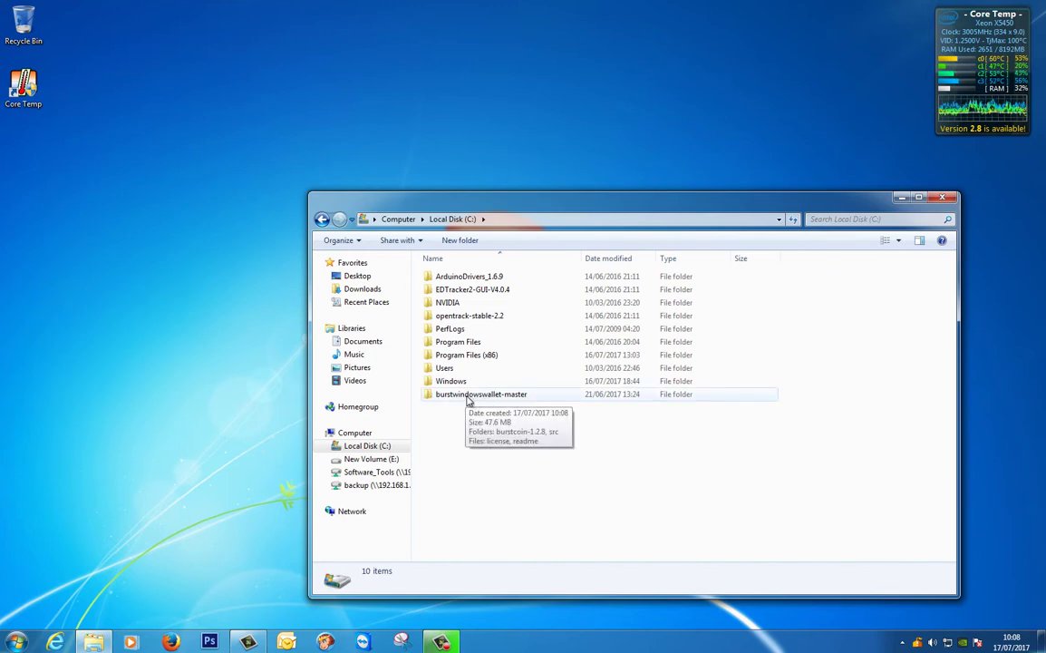
double_click(479, 398)
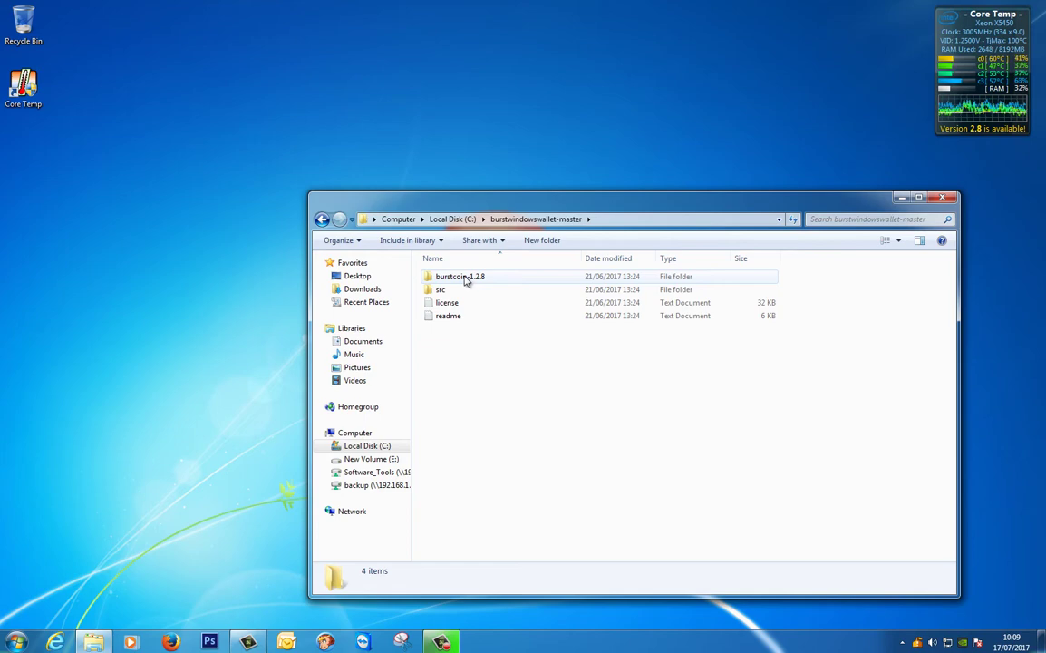
double_click(465, 281)
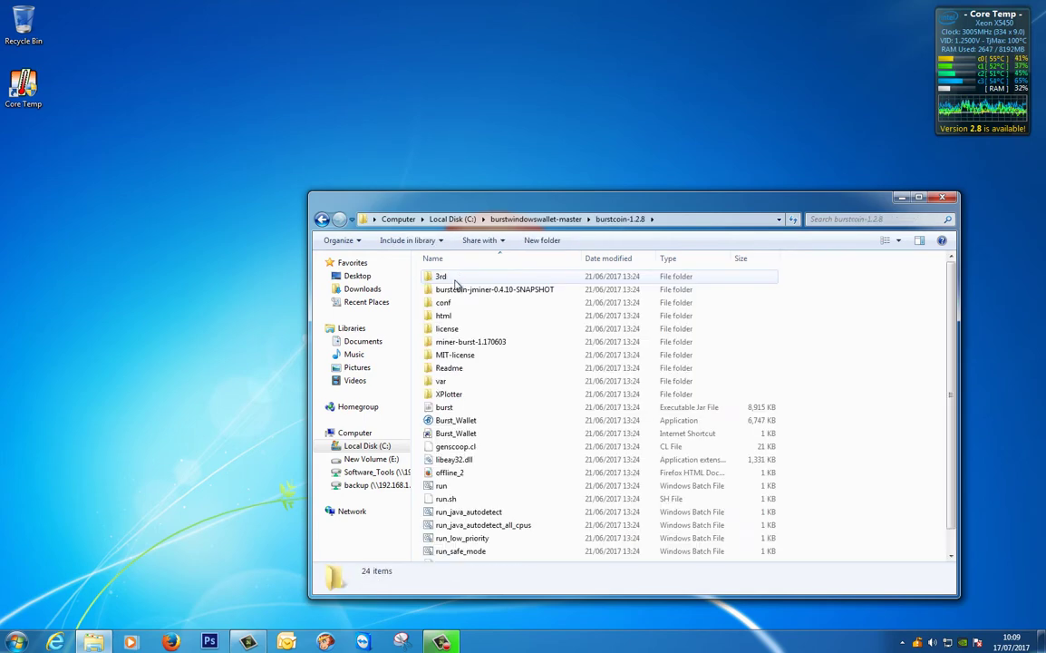
scroll(485, 472, "down", 1)
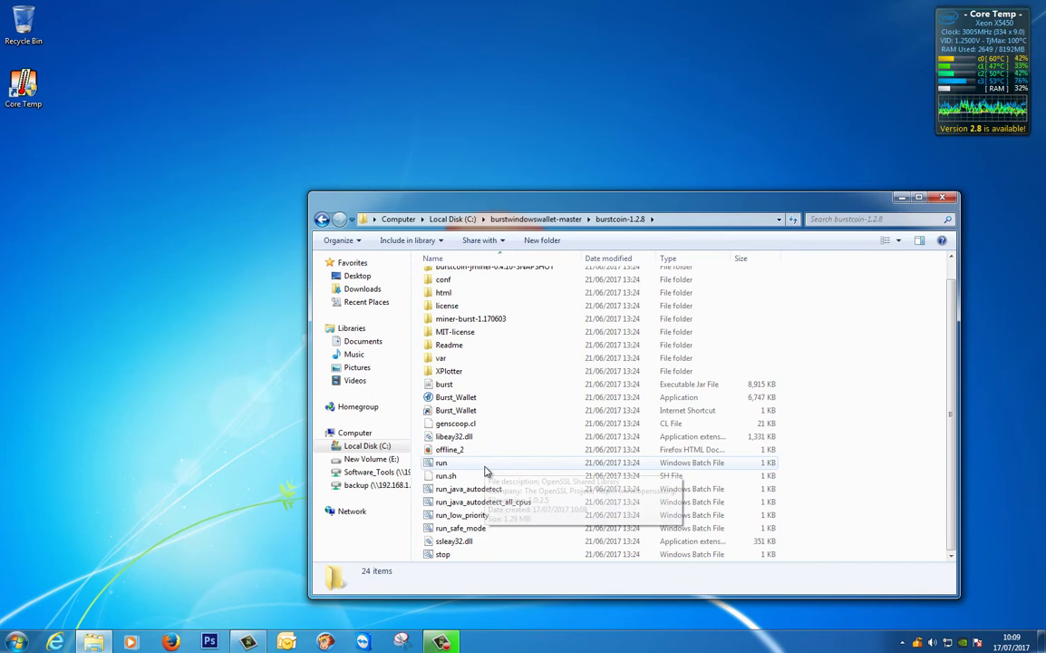
scroll(486, 473, "up", 1)
scroll(485, 472, "down", 1)
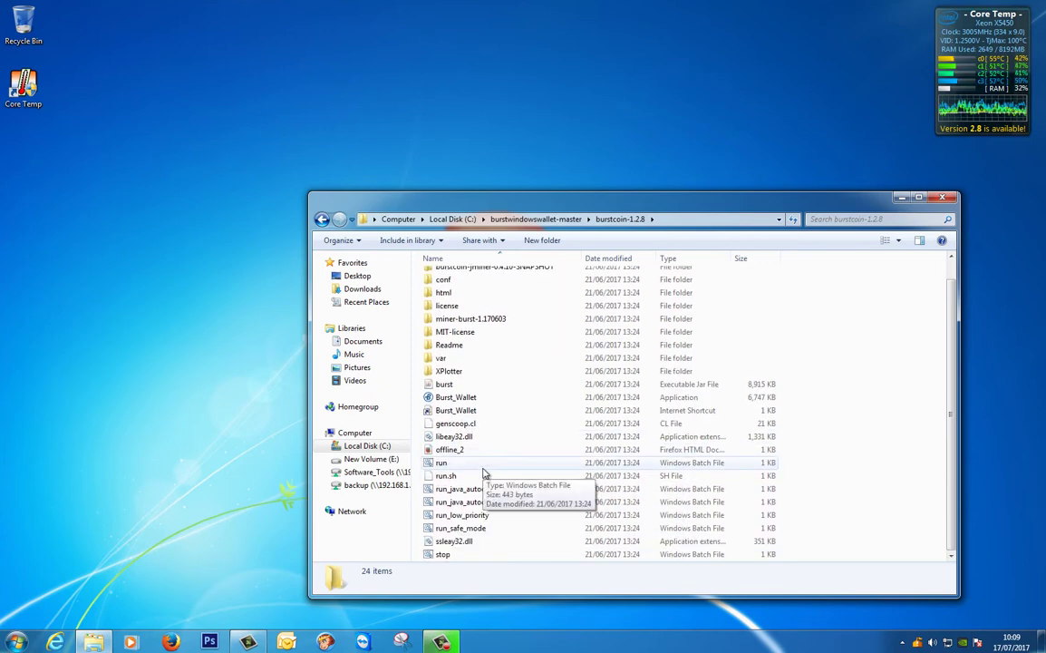
scroll(495, 455, "up", 1)
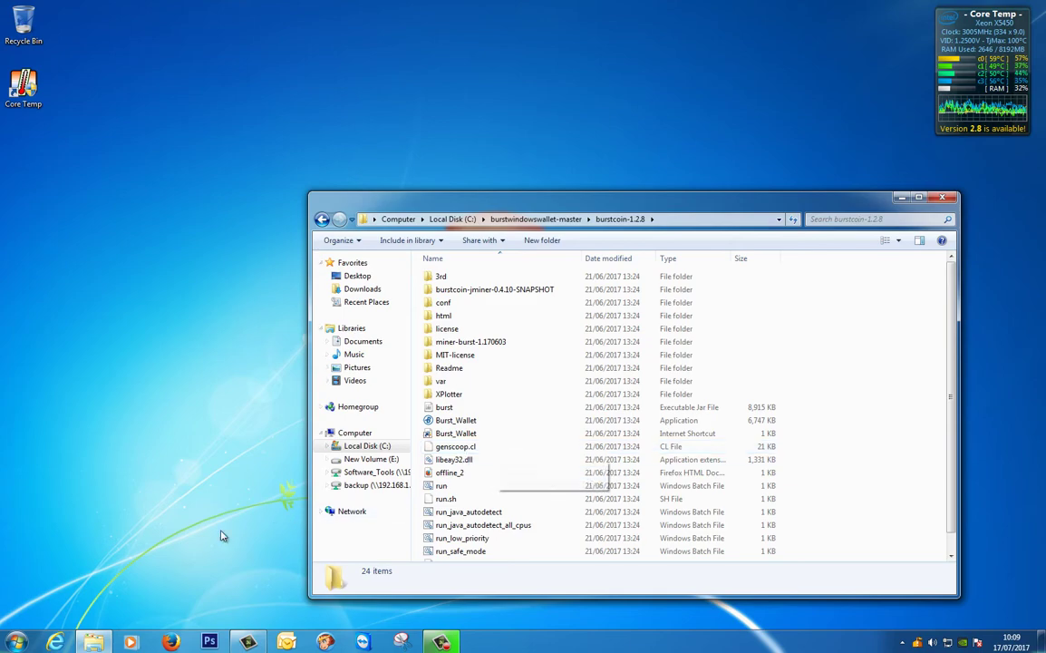
Check the installed Java version through the Java settings in the Windows Control Panel, then close the Java windows.
left_click(16, 644)
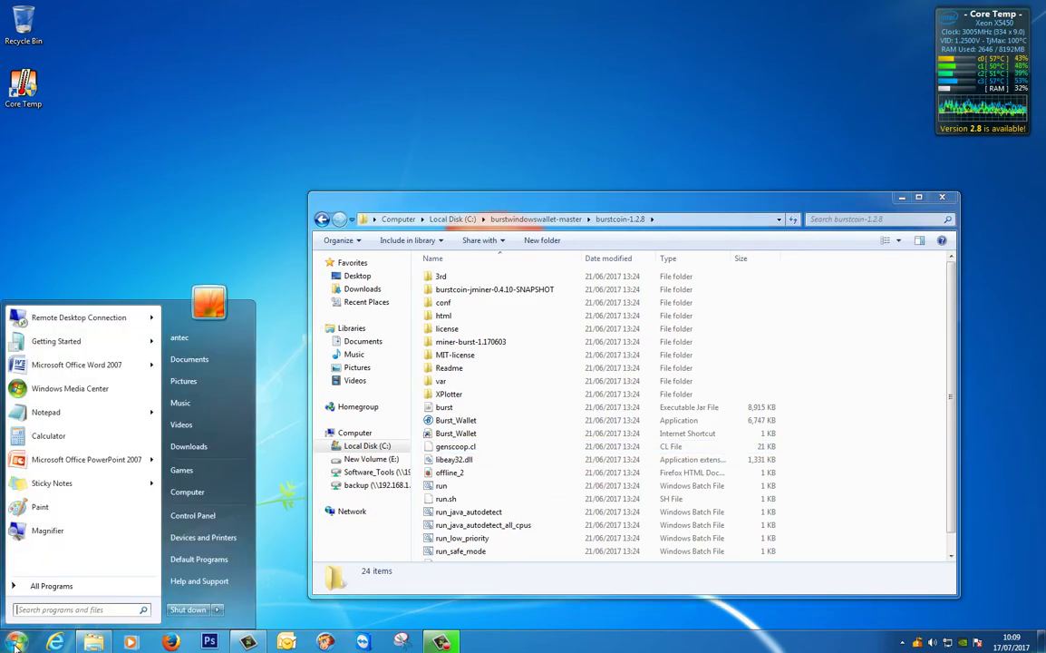
left_click(192, 515)
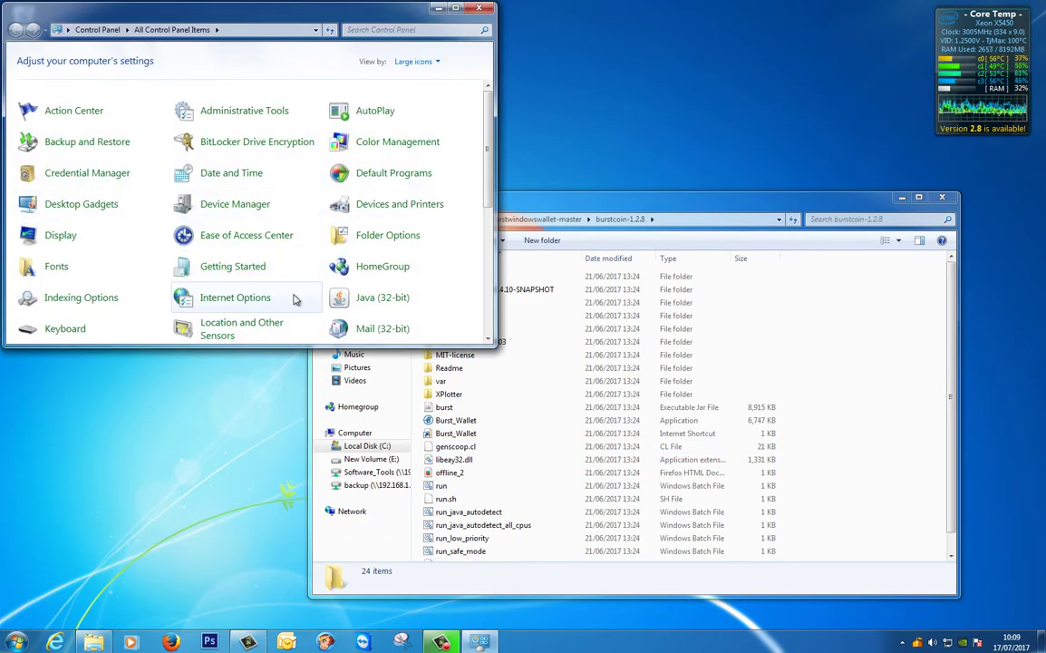
left_click(380, 304)
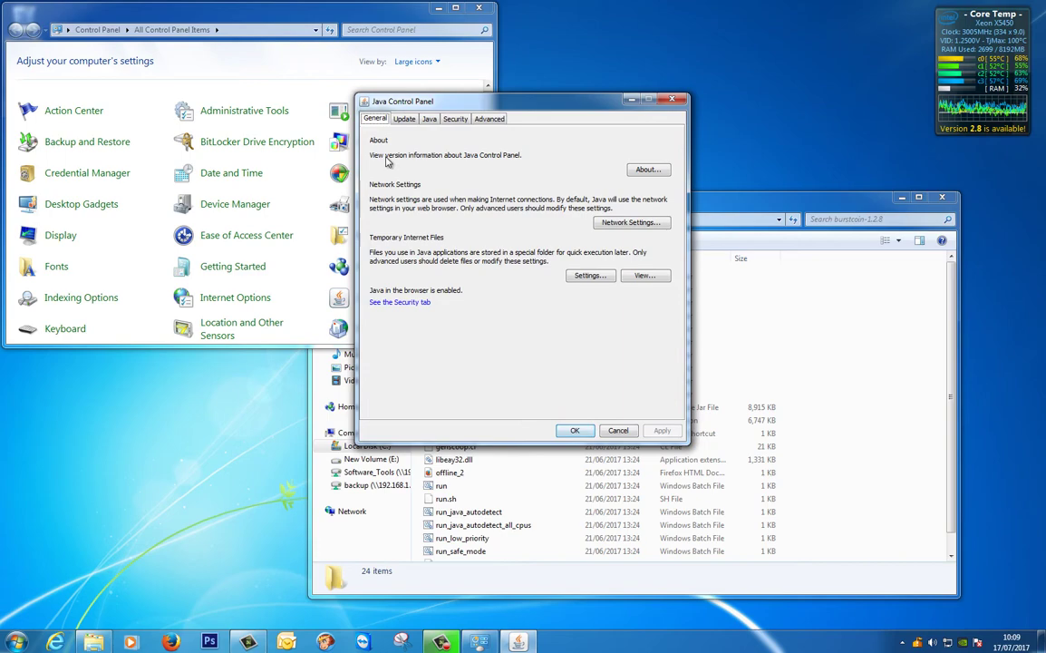
left_click(646, 170)
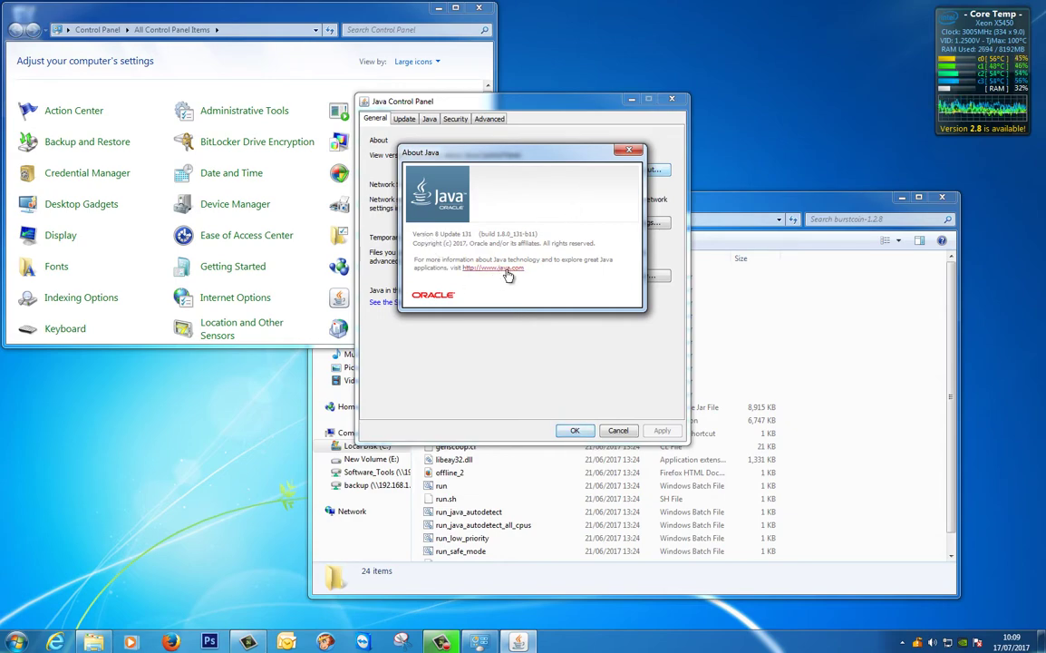
left_click(627, 151)
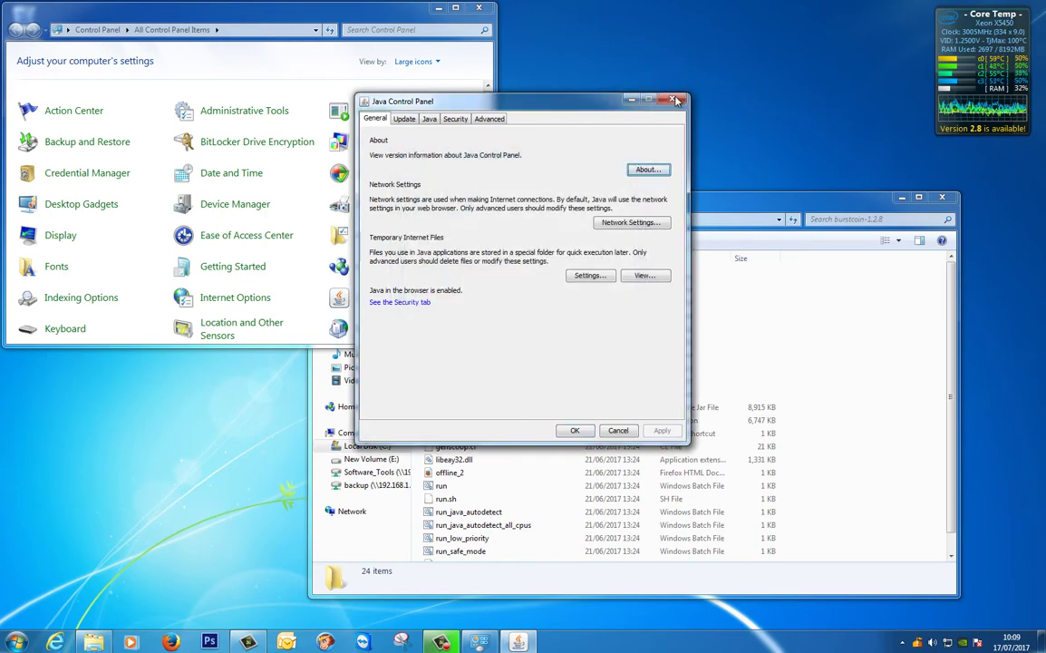
left_click(672, 100)
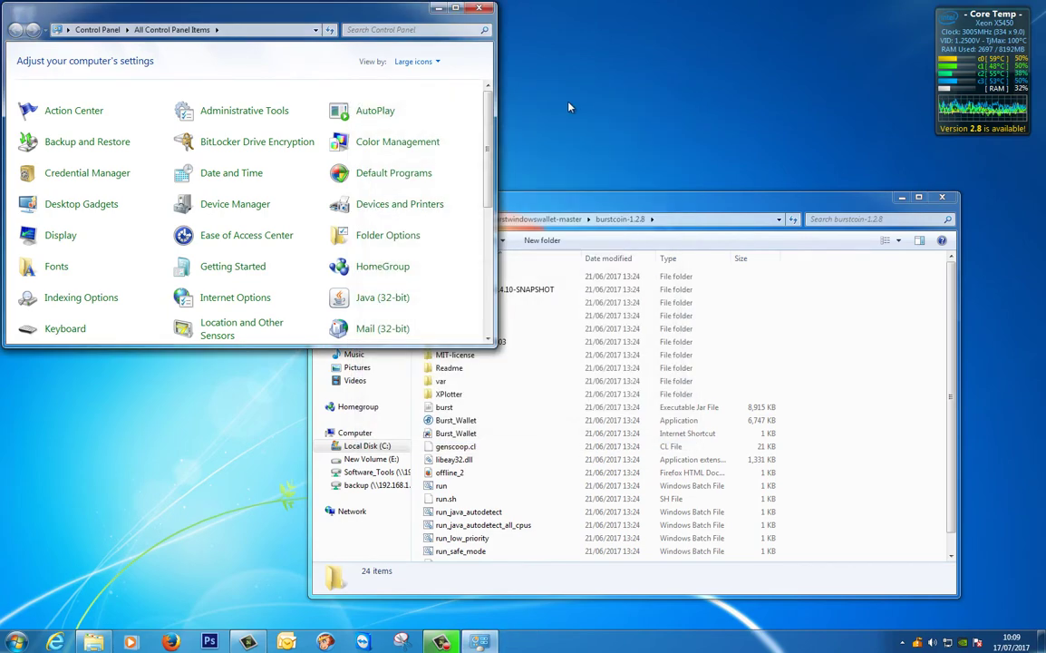
Close the Control Panel and reposition the burstcoin-1.2.8 Explorer window near the middle of the desktop.
left_click(478, 11)
left_click_drag(526, 202, 431, 103)
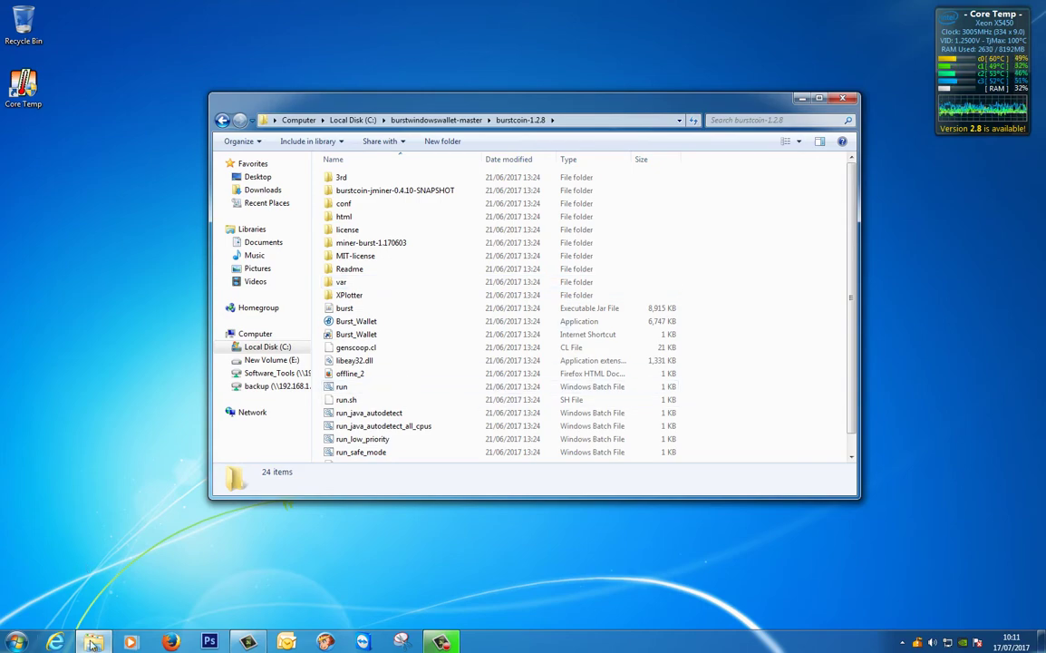
left_click(91, 642)
left_click(91, 642)
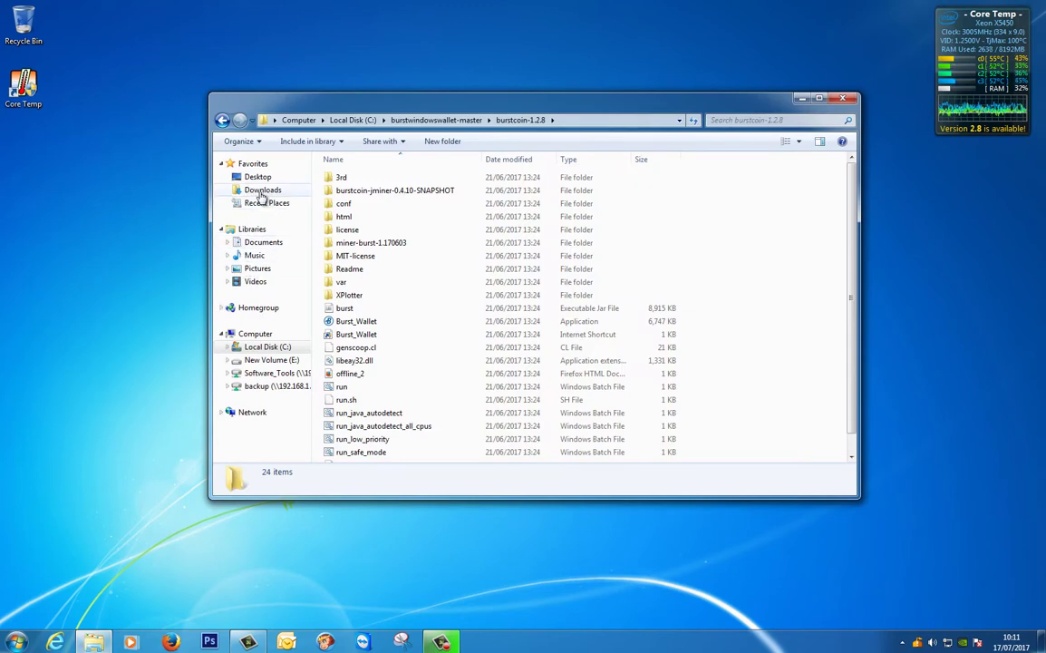
Check the file size of burst.mv inside the burst_db folder in Downloads through its properties, and return to Downloads.
left_click(252, 189)
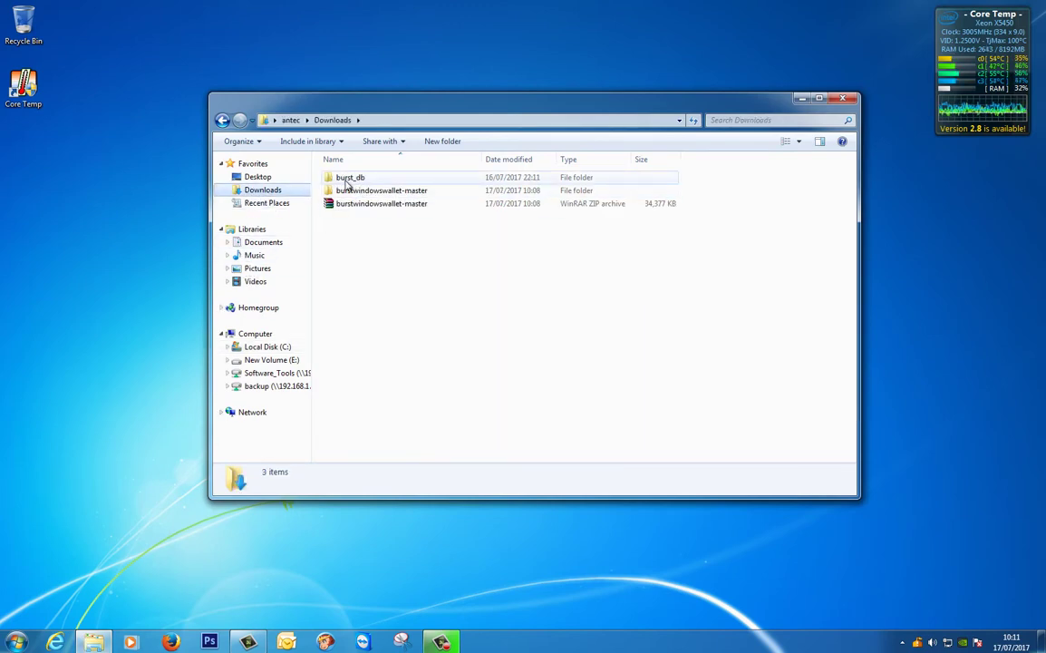
mouse_move(341, 184)
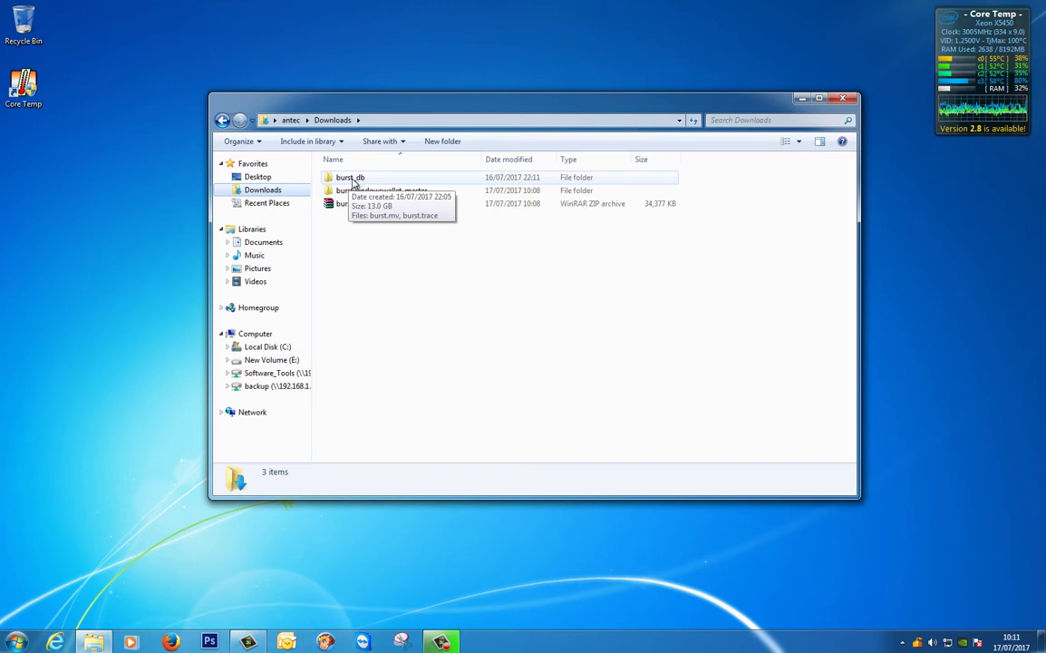
double_click(345, 179)
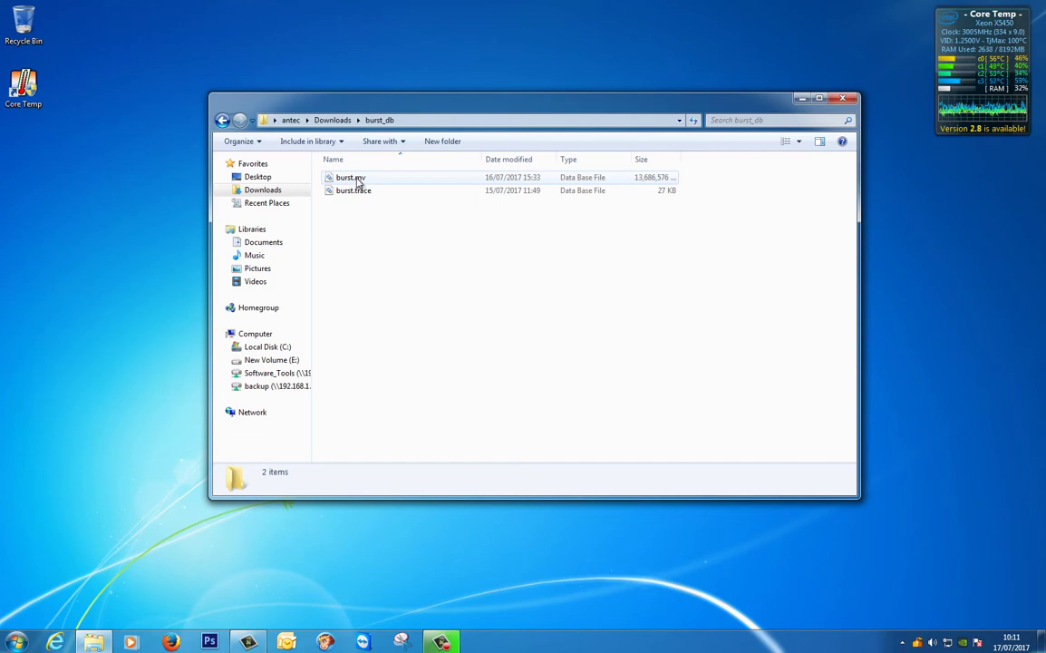
left_click(358, 181)
right_click(358, 180)
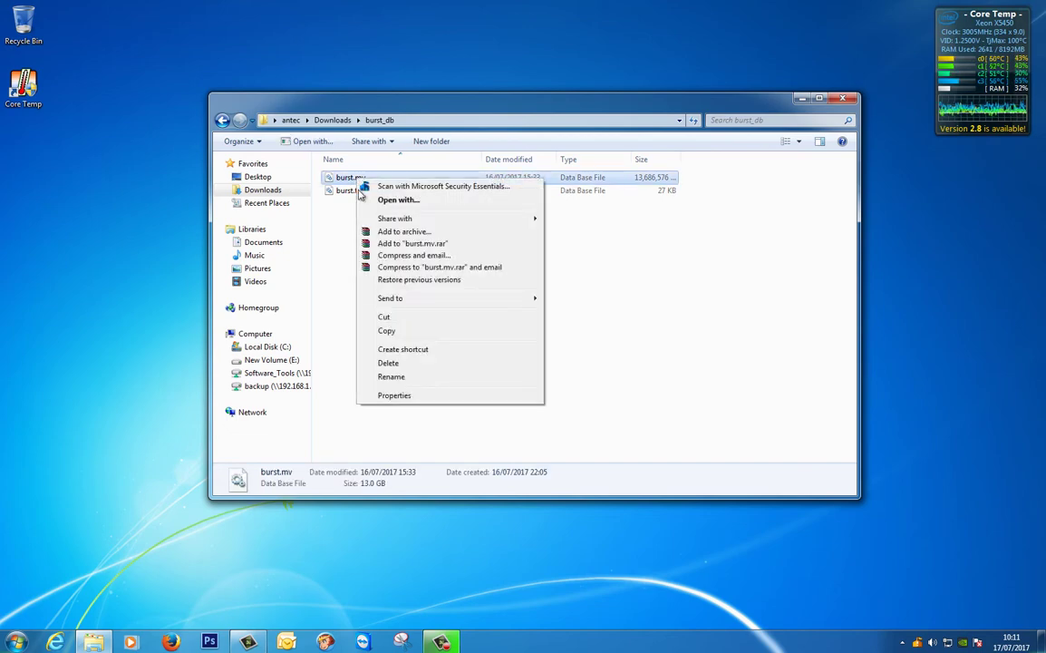
left_click(390, 394)
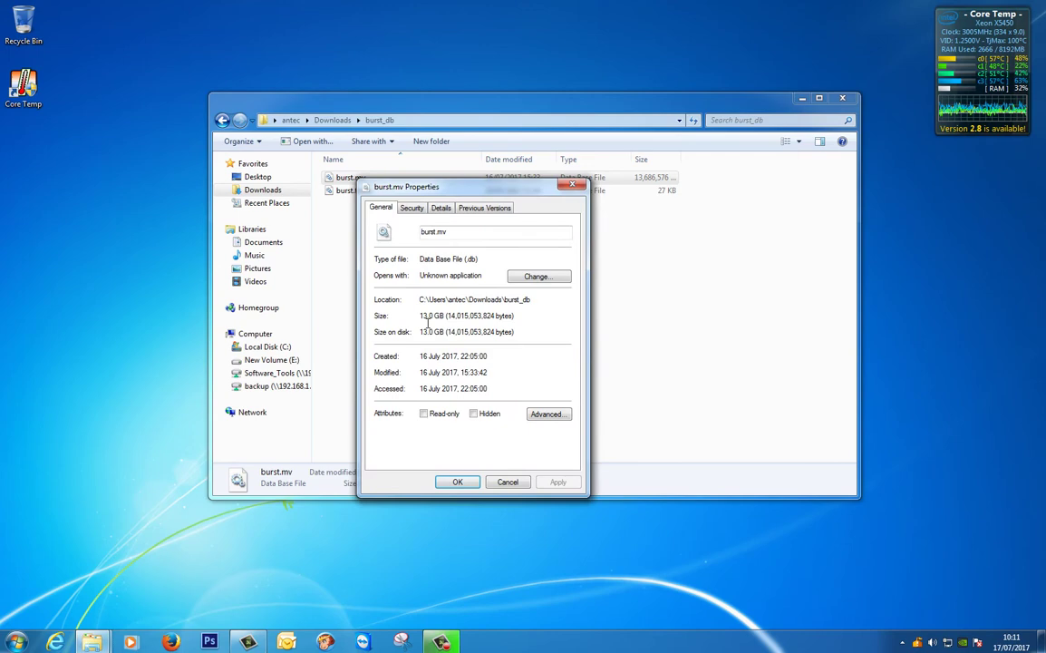
left_click(458, 482)
key("BackSpace")
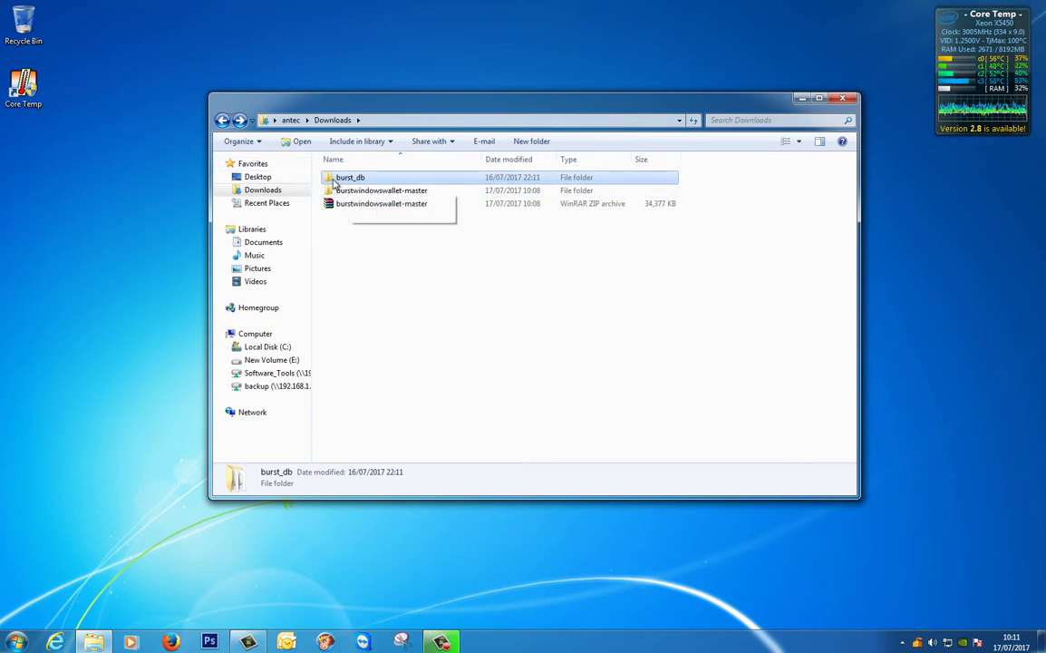
Move the burst_db folder from Downloads into burstwindowswallet-master\burstcoin-1.2.8 on Local Disk (C:).
mouse_move(346, 182)
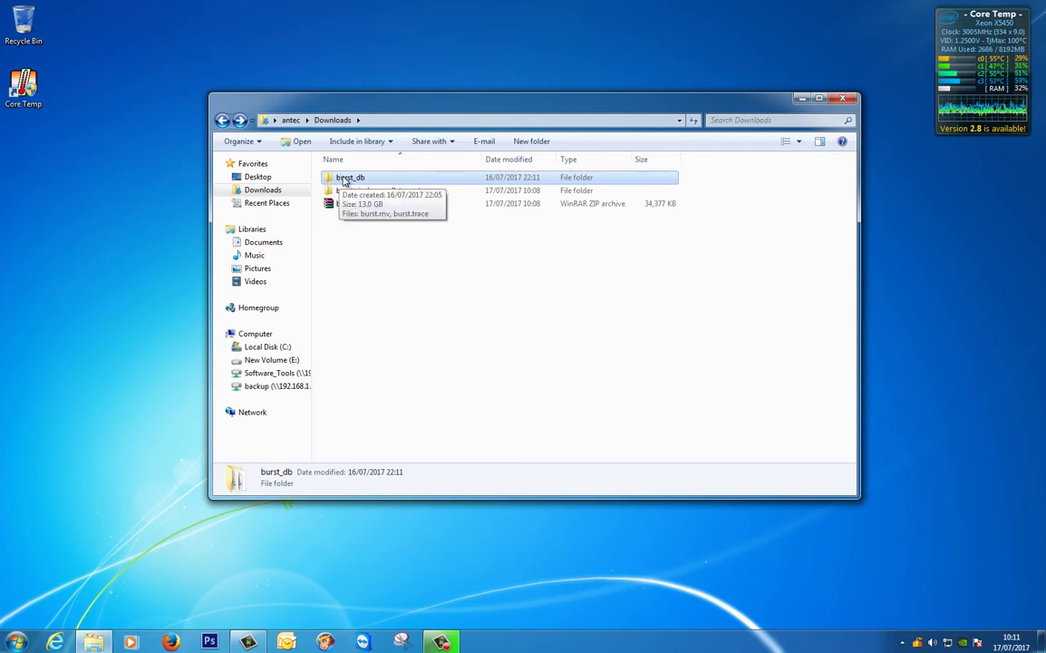
right_click(346, 179)
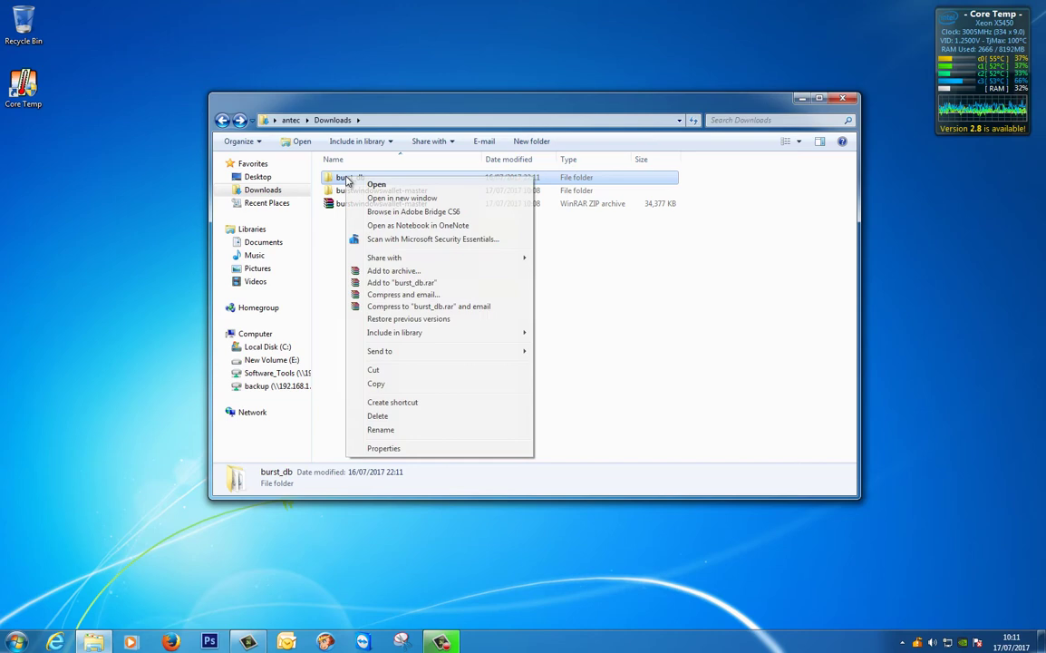
left_click(376, 370)
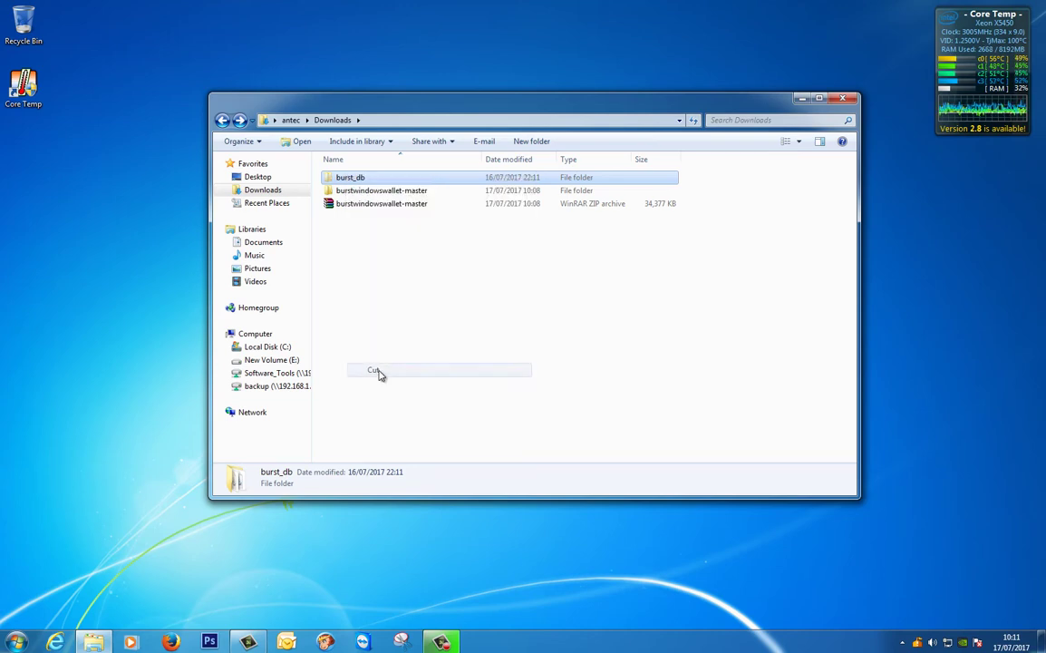
left_click(270, 349)
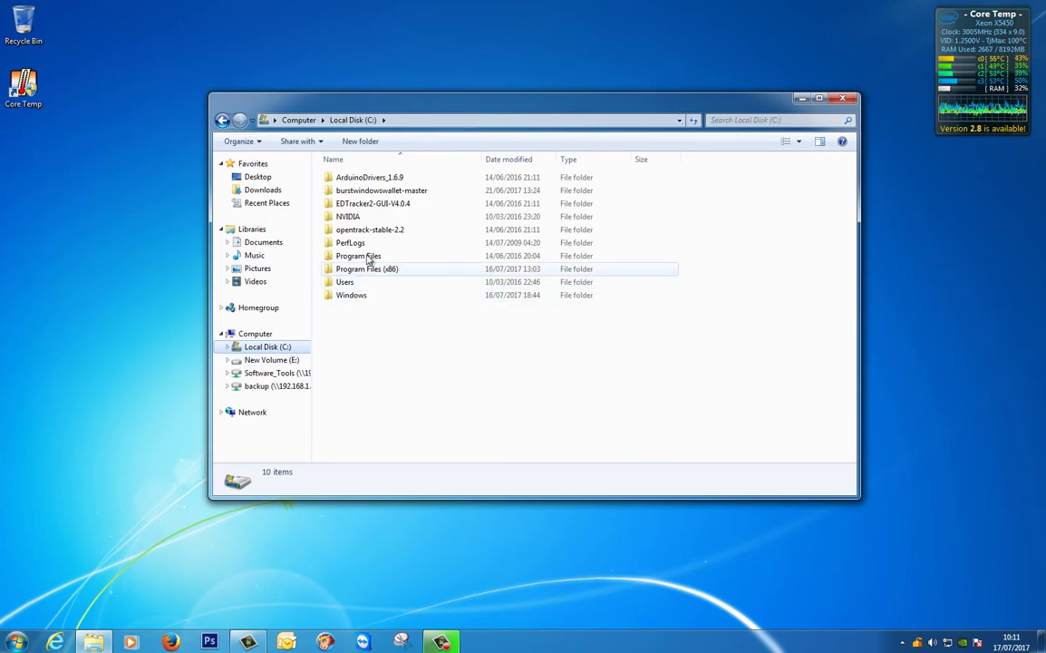
left_click(368, 193)
double_click(368, 193)
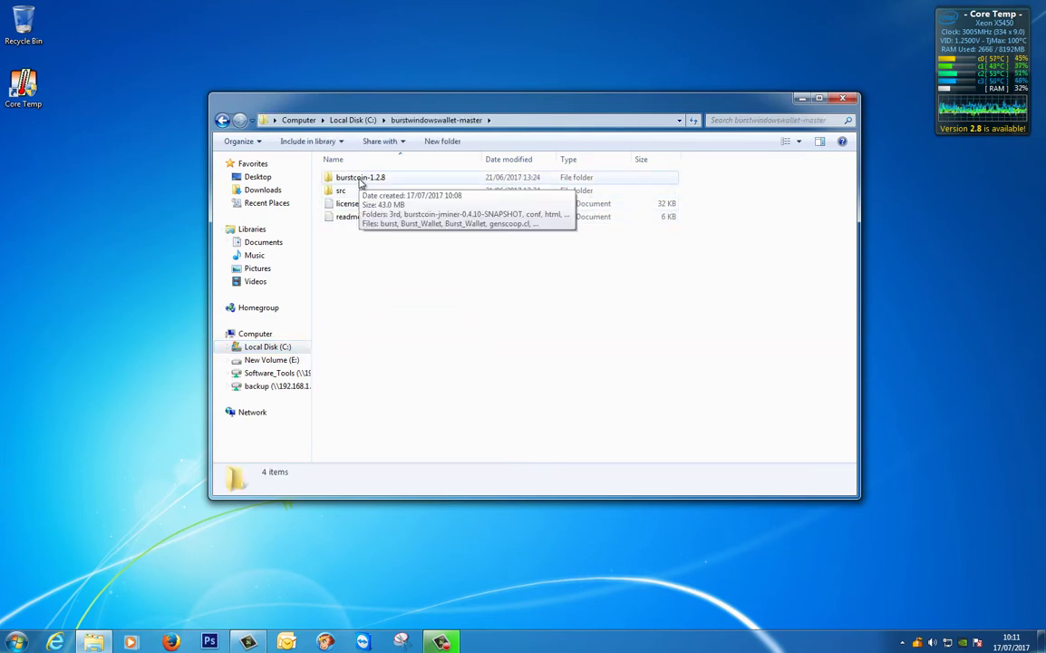
double_click(360, 181)
right_click(759, 362)
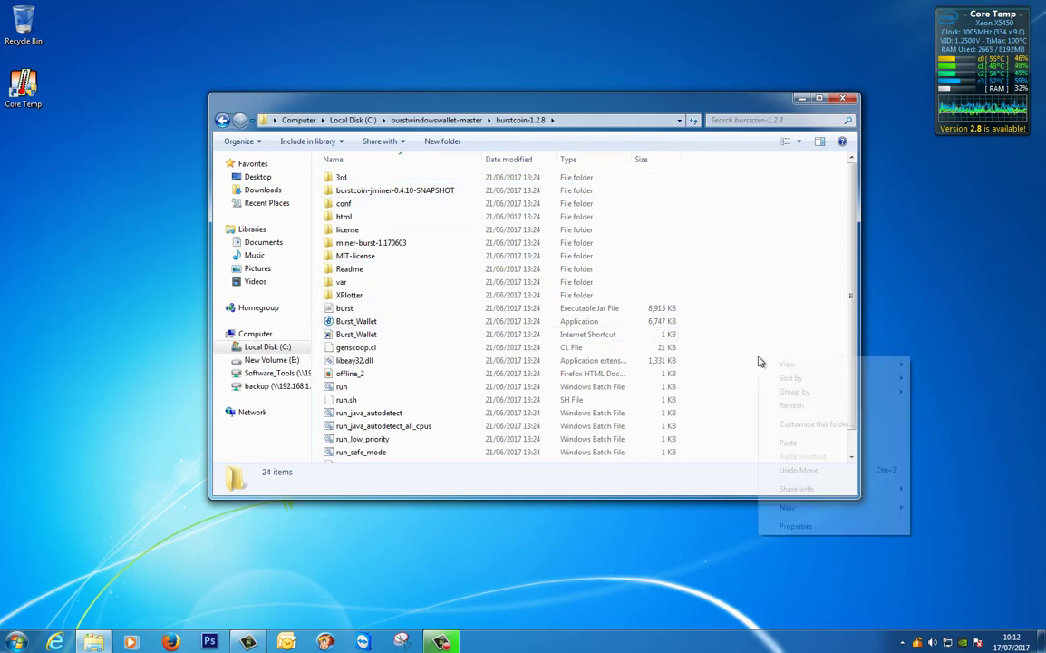
left_click(766, 442)
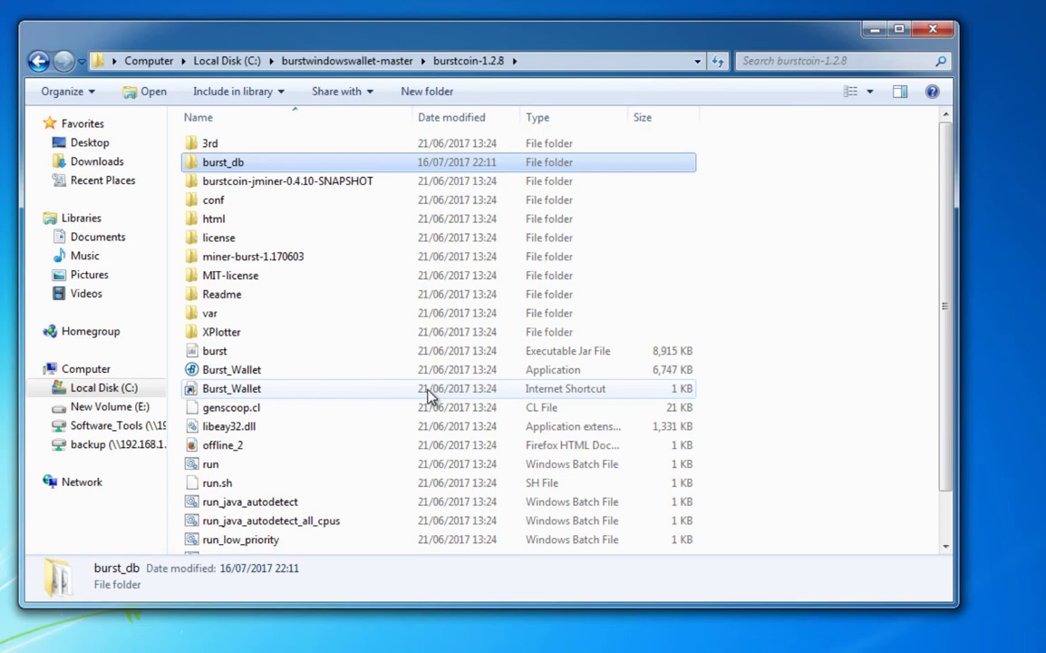
Turn off "Hide extensions for known file types" in the folder view options and apply the change.
left_click(73, 93)
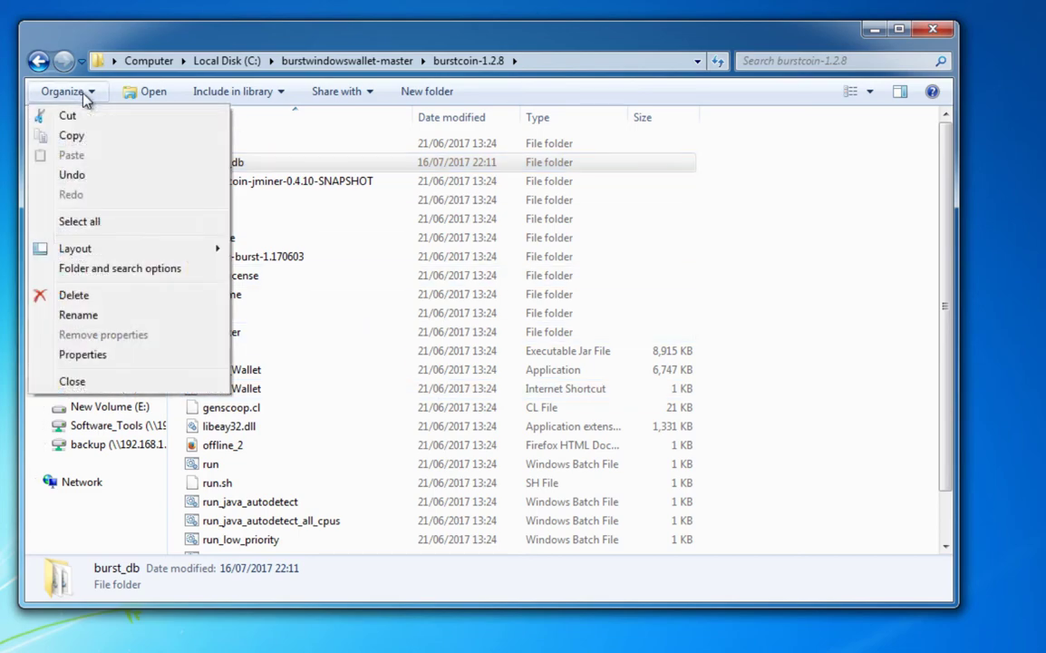
left_click(73, 270)
left_click(114, 137)
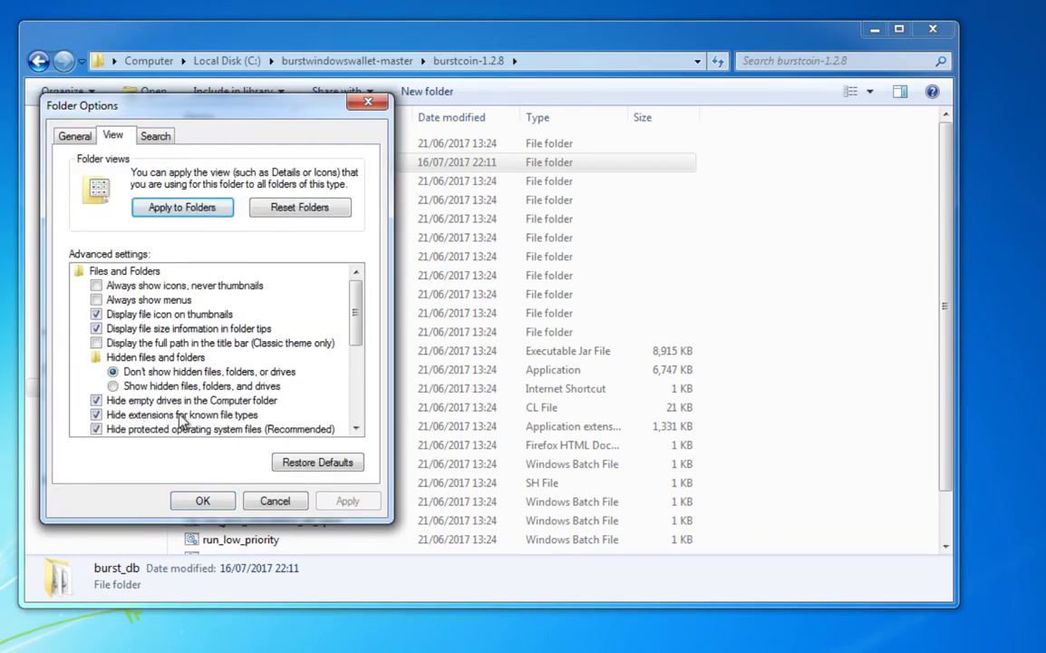
left_click(96, 415)
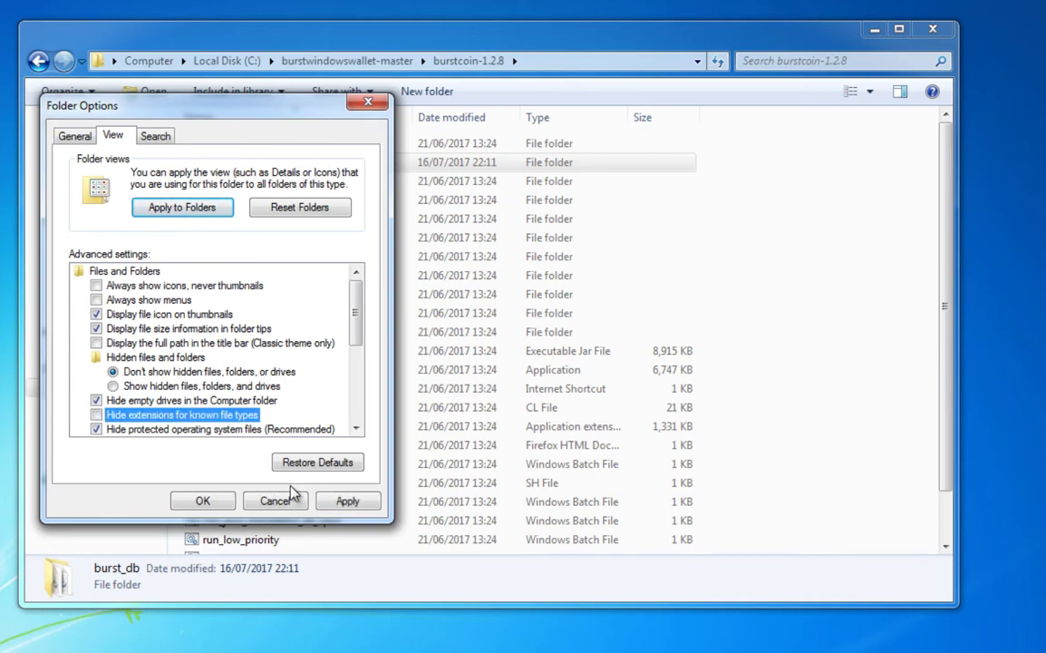
left_click(347, 500)
left_click(204, 502)
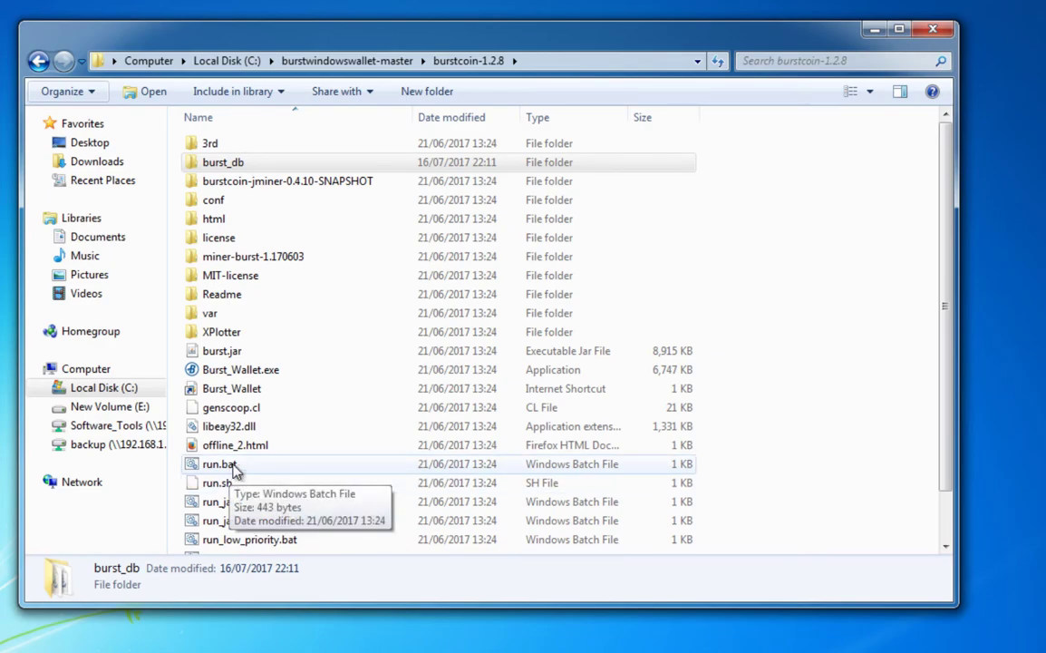
Start the Burst server with run.bat, review the startup log in an enlarged console window, and minimise the console.
double_click(233, 466)
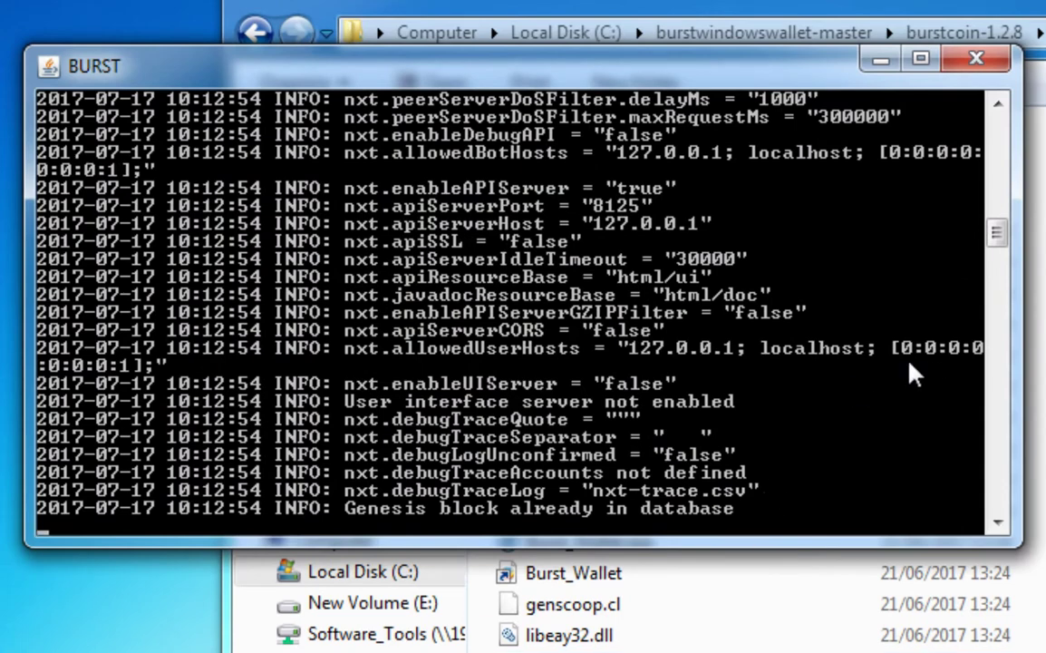
left_click_drag(928, 548, 923, 651)
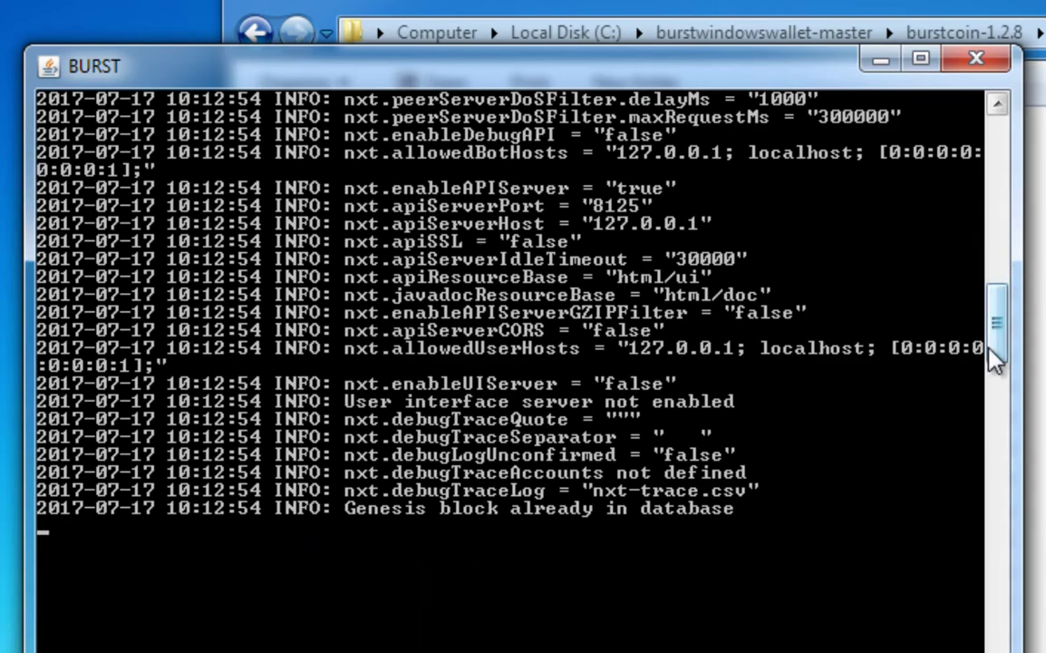
left_click_drag(995, 353, 936, 215)
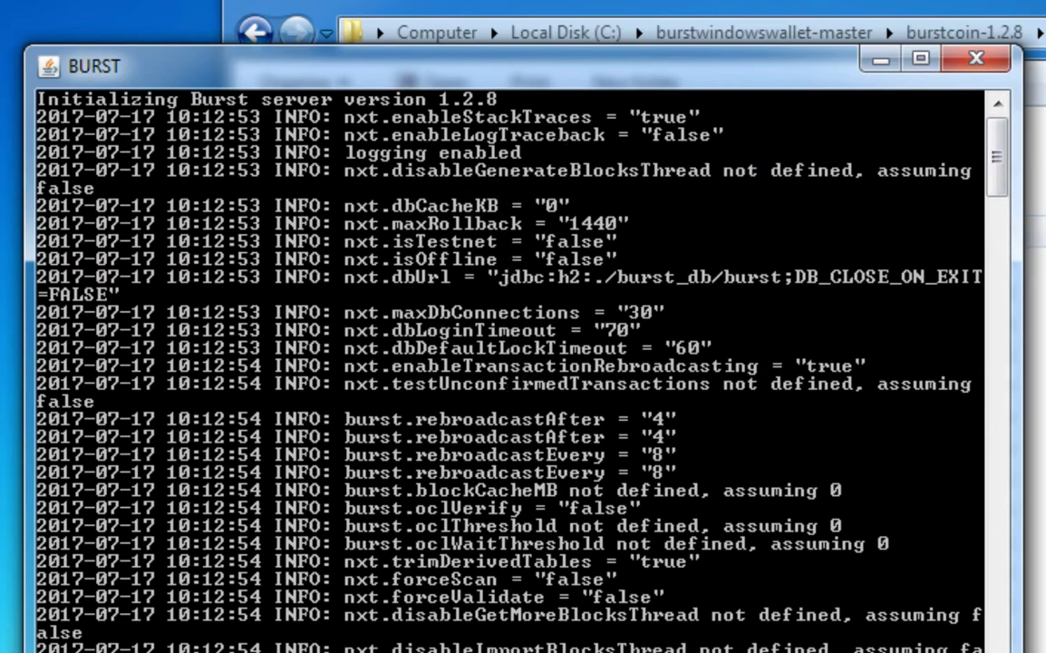
left_click_drag(997, 172, 1023, 343)
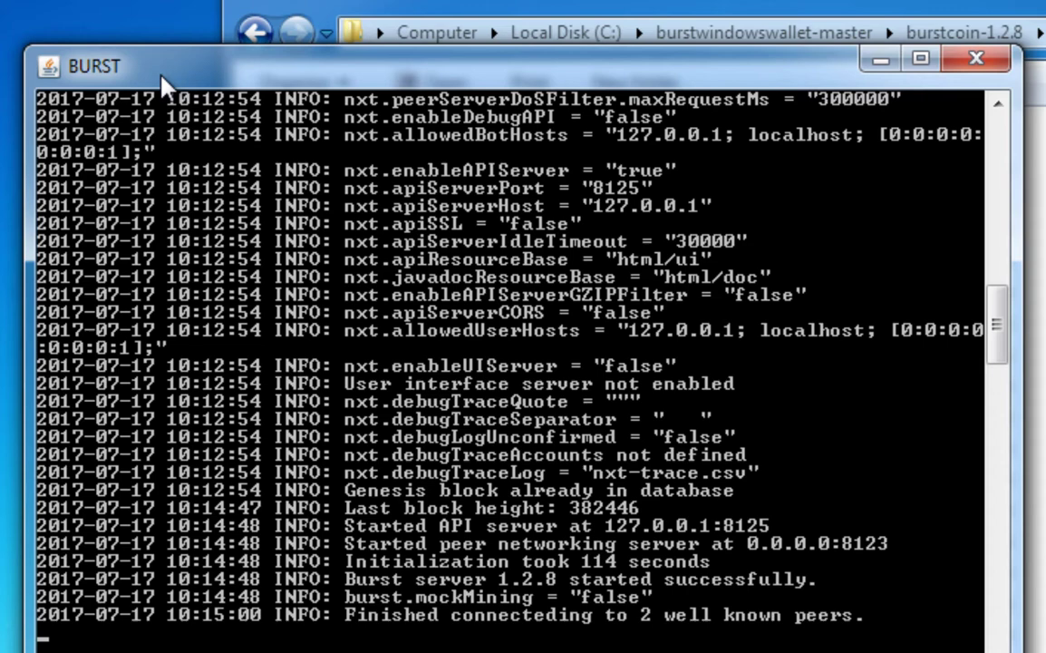
left_click(612, 7)
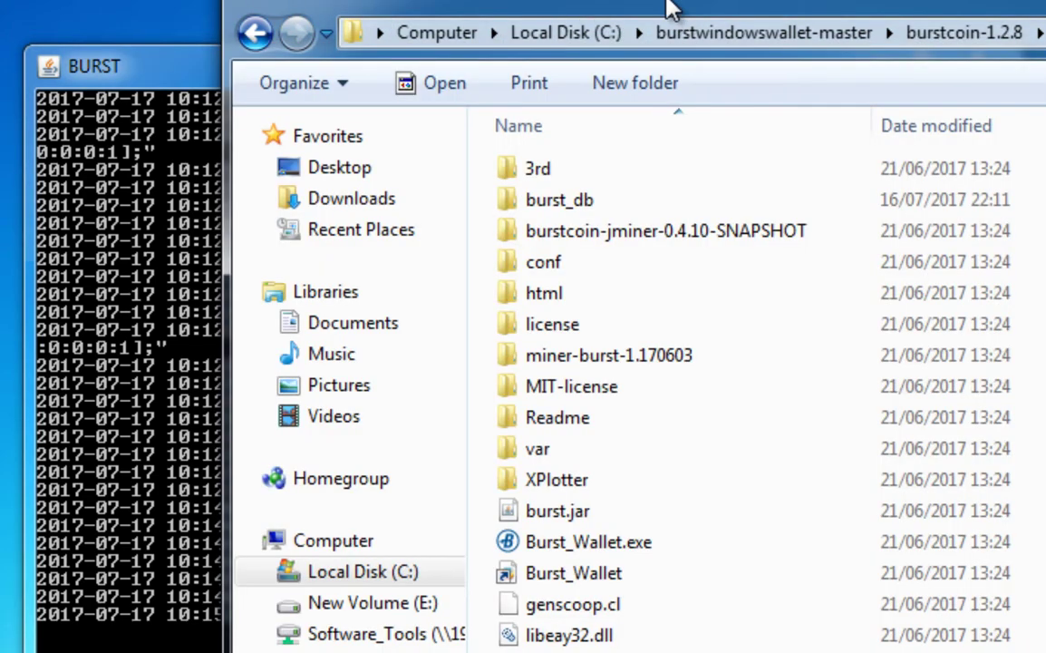
left_click(150, 73)
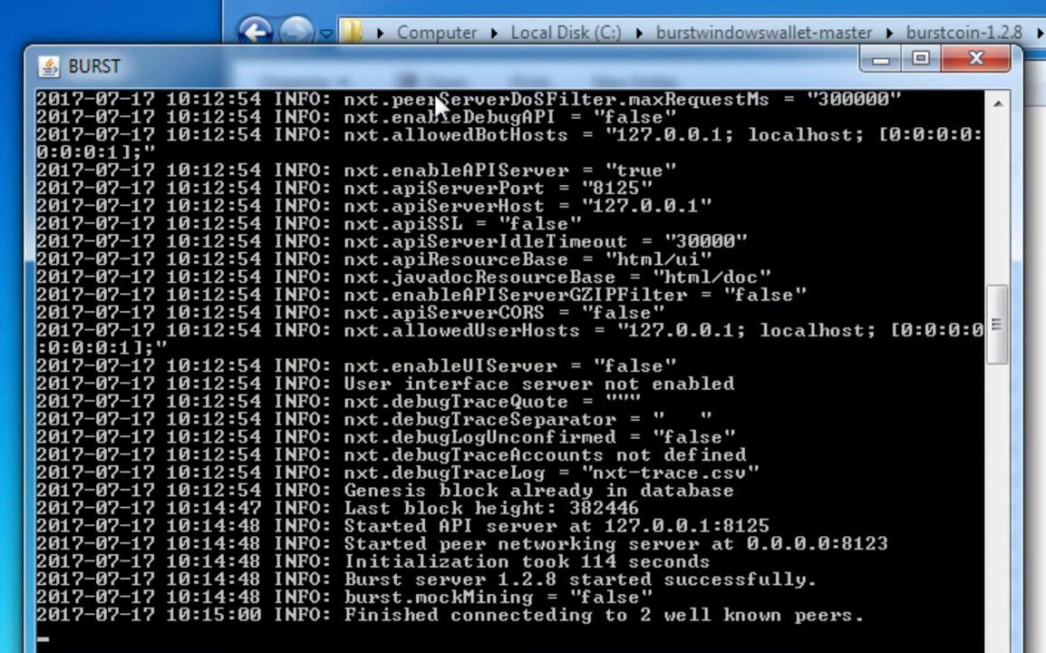
left_click(881, 59)
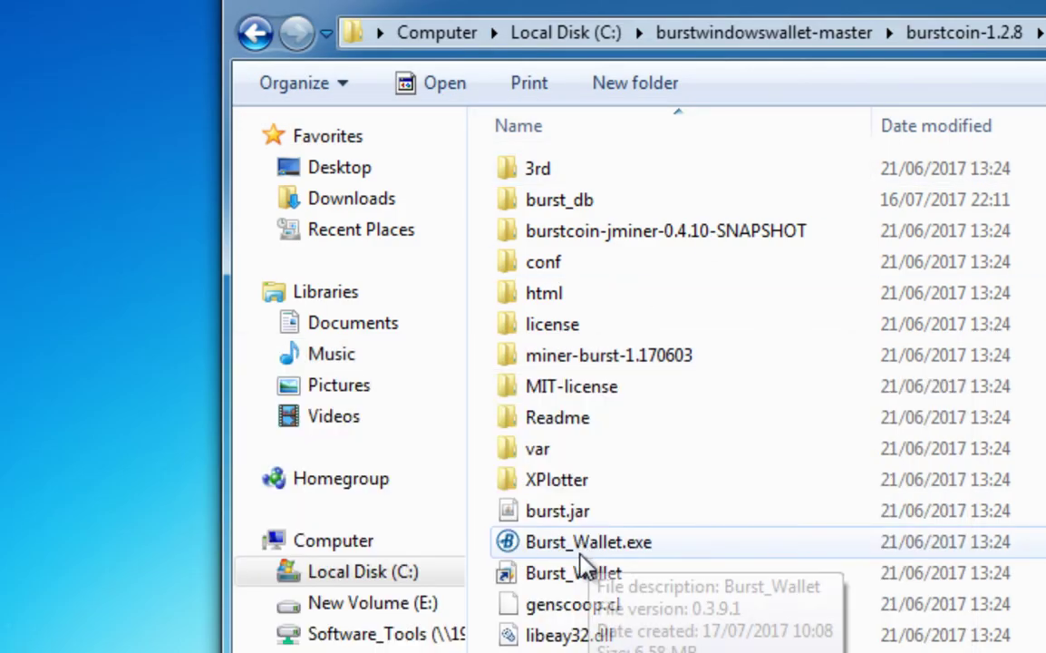
Launch Burst_Wallet.exe and start creating a new account in the Local Wallet.
double_click(574, 547)
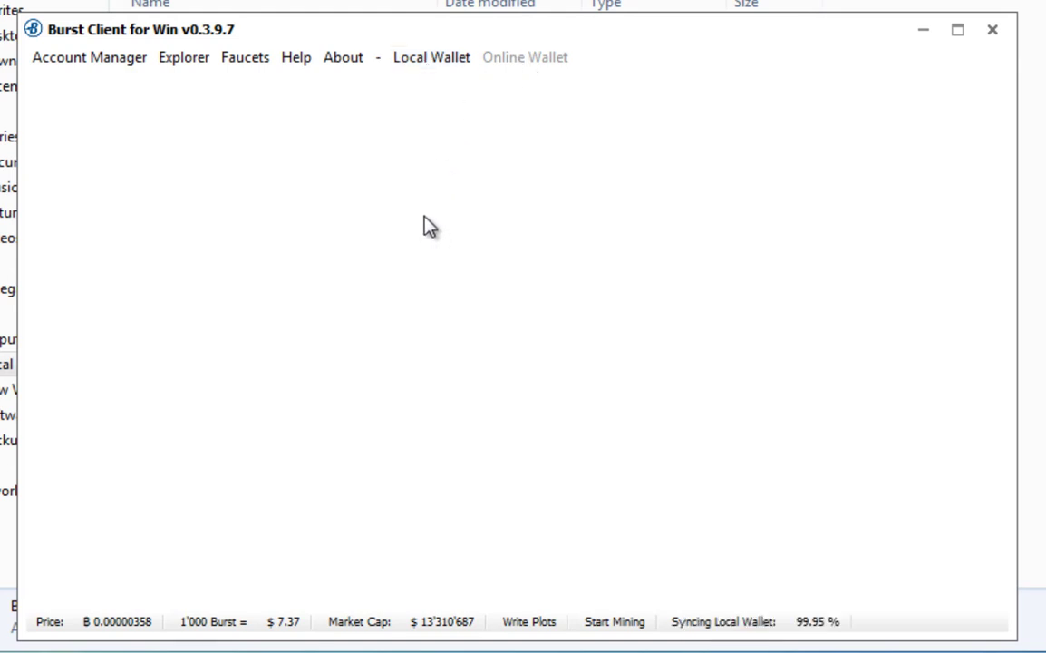
left_click(430, 65)
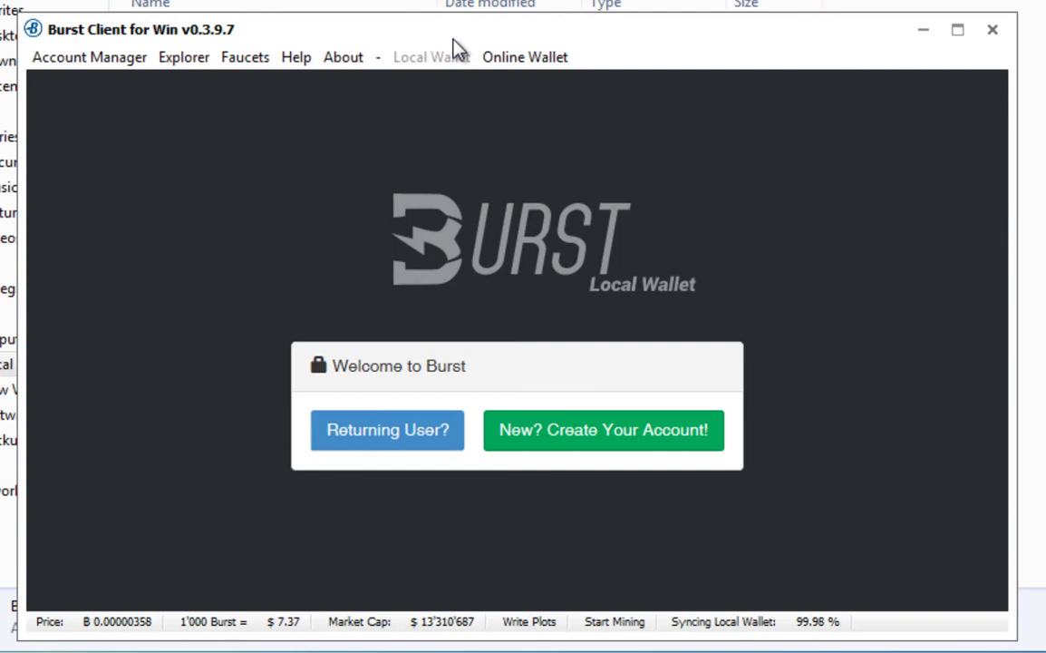
left_click(564, 436)
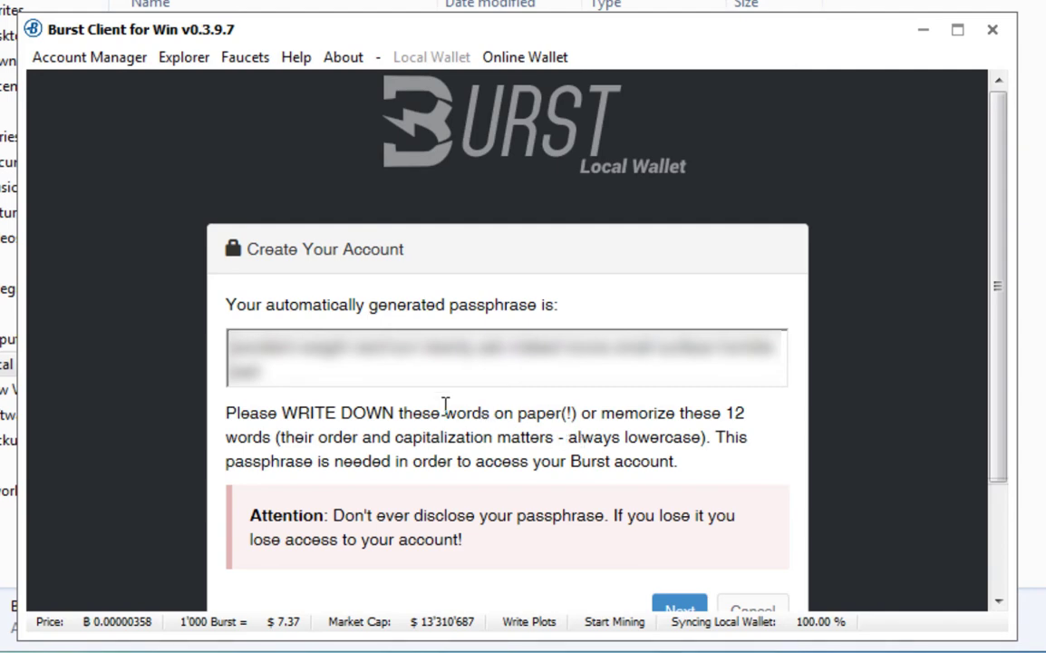
Copy the automatically generated account passphrase and paste it into a new Notepad document.
left_click_drag(276, 385, 217, 338)
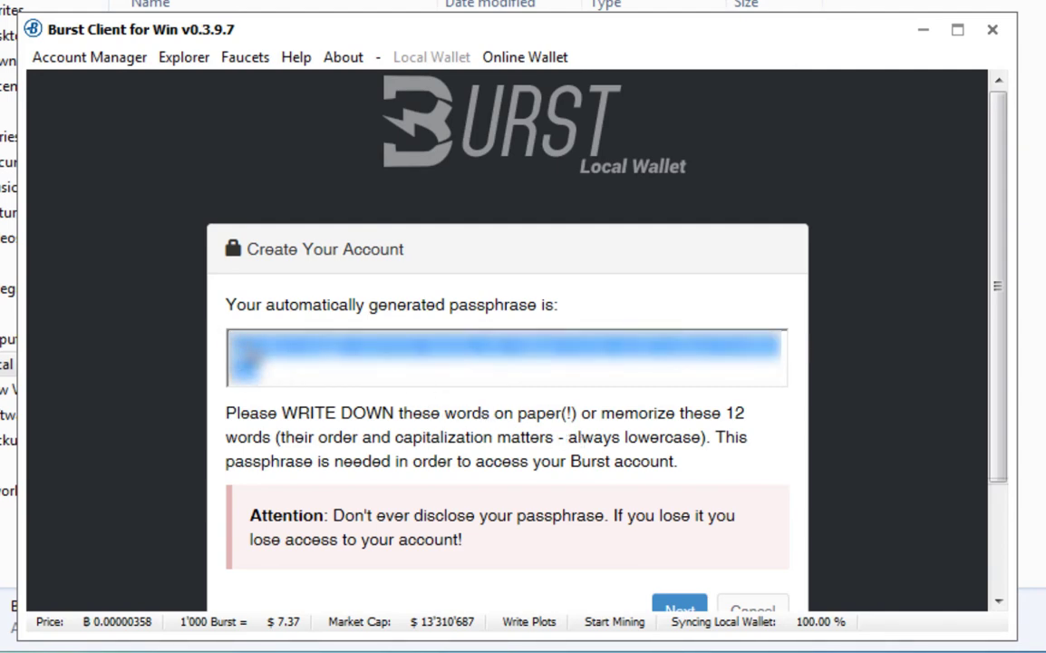
right_click(256, 381)
left_click(302, 421)
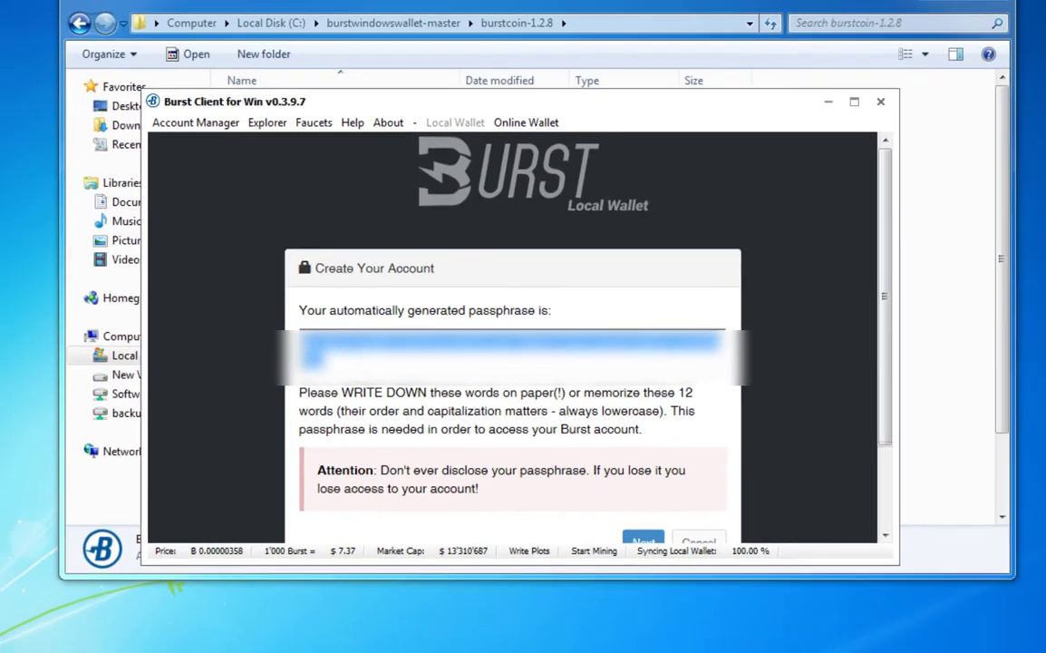
key("super")
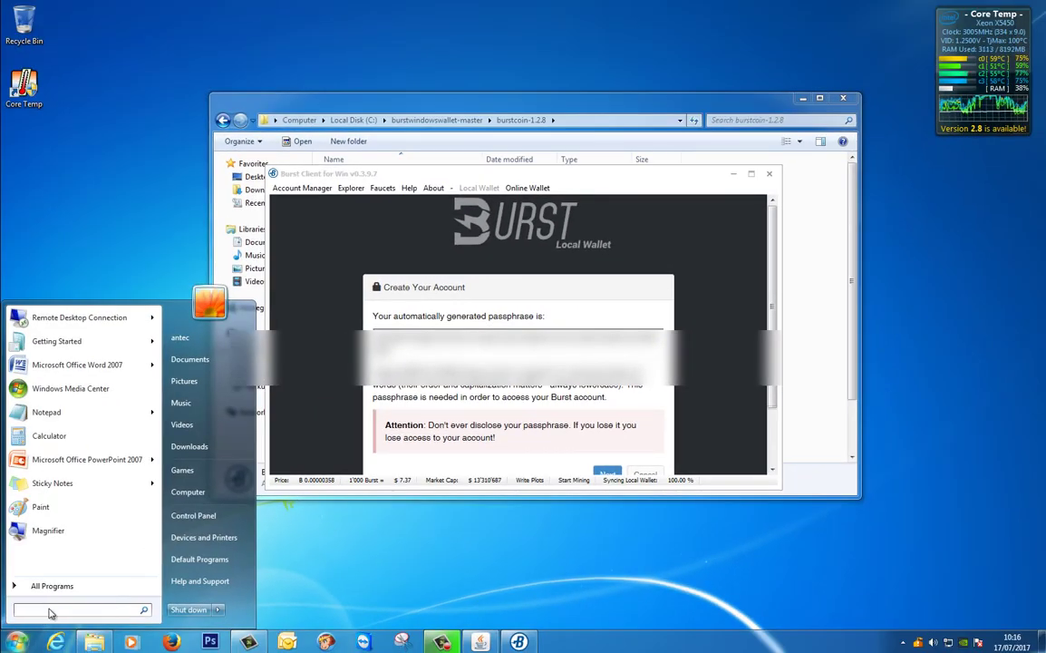
type("note")
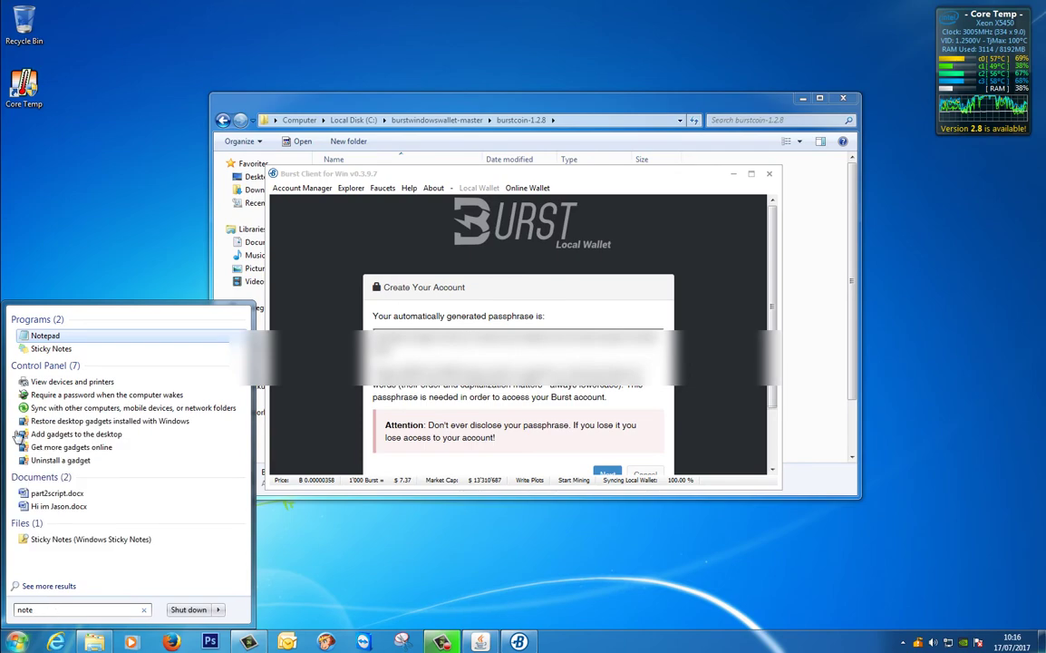
left_click(42, 337)
right_click(334, 182)
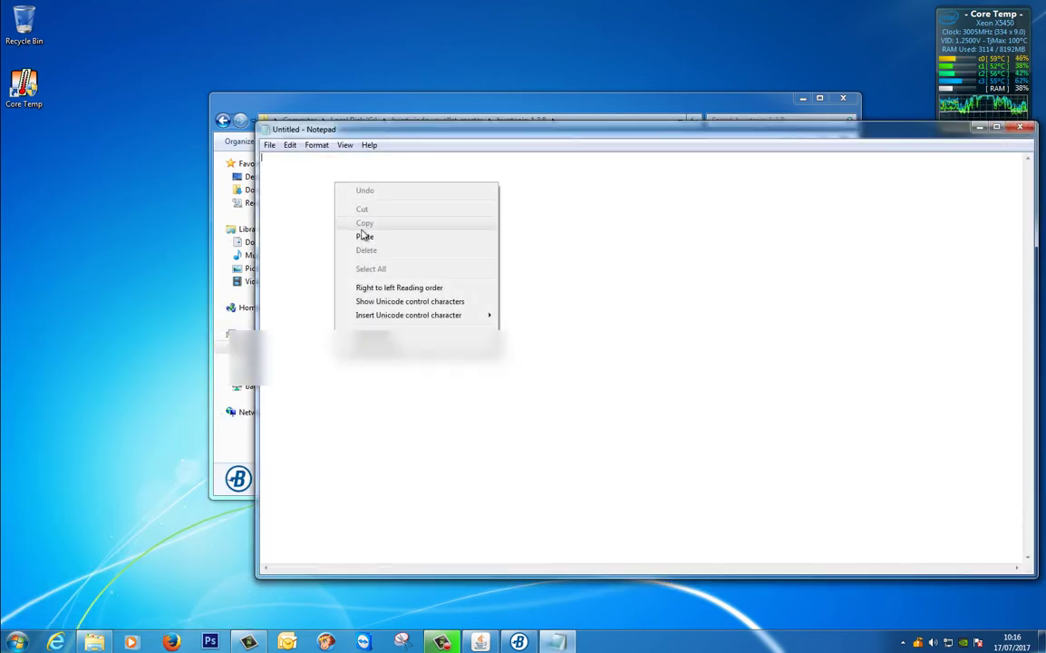
left_click(367, 236)
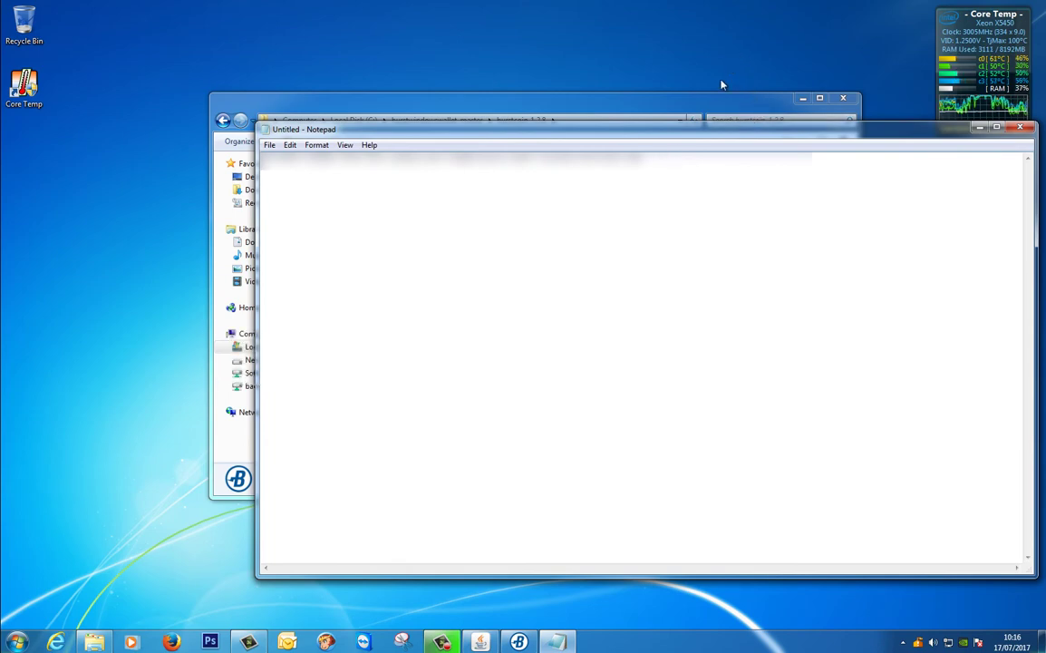
Clear the burstcoin-1.2.8 folder window from the desktop and make the Burst client window taller to show the whole account creation form.
left_click(689, 105)
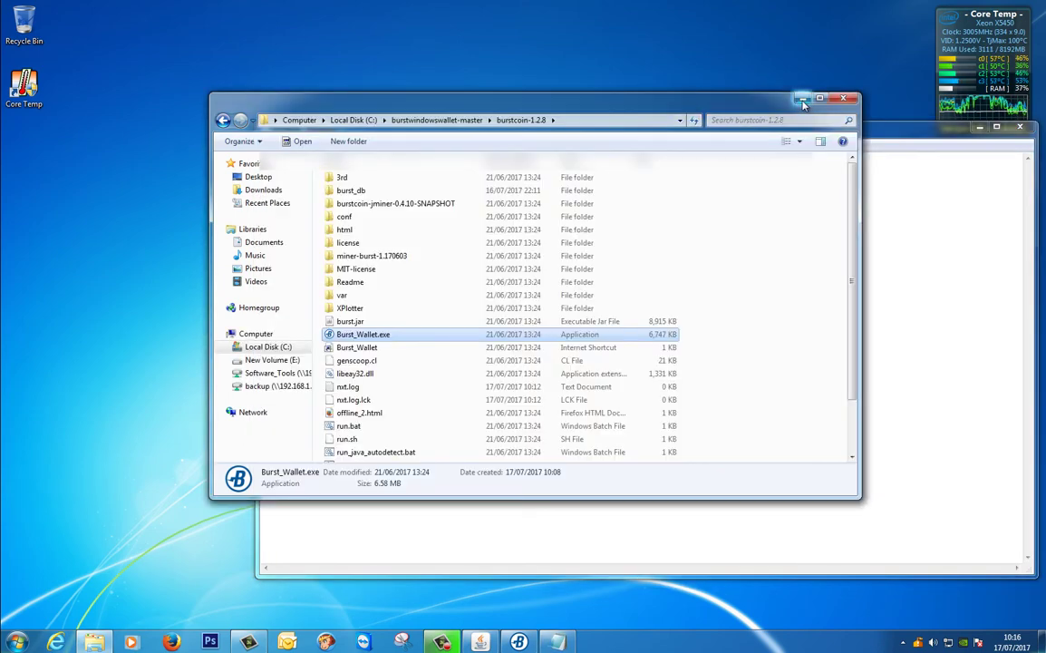
left_click(843, 98)
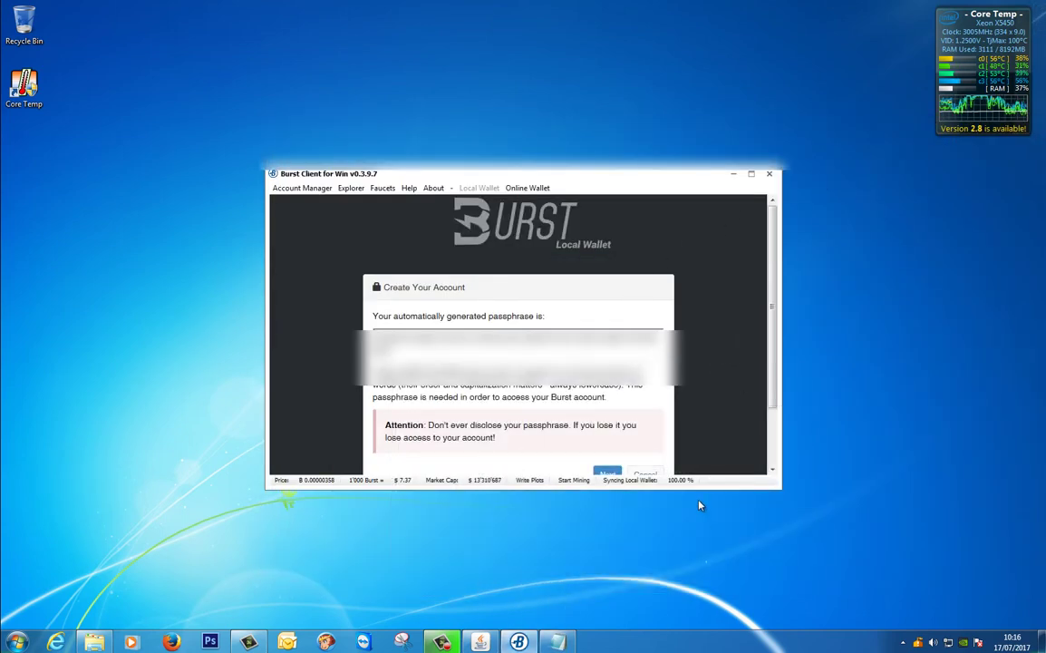
left_click_drag(700, 490, 701, 560)
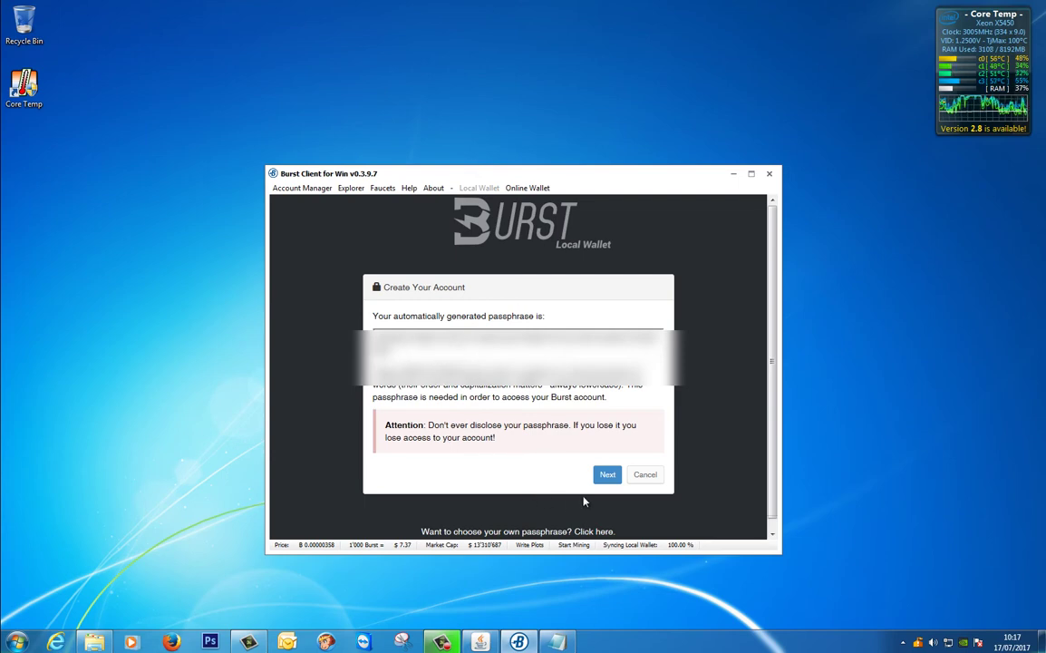
Proceed to the passphrase confirmation, paste the saved account passphrase and finish creating the account.
left_click(608, 476)
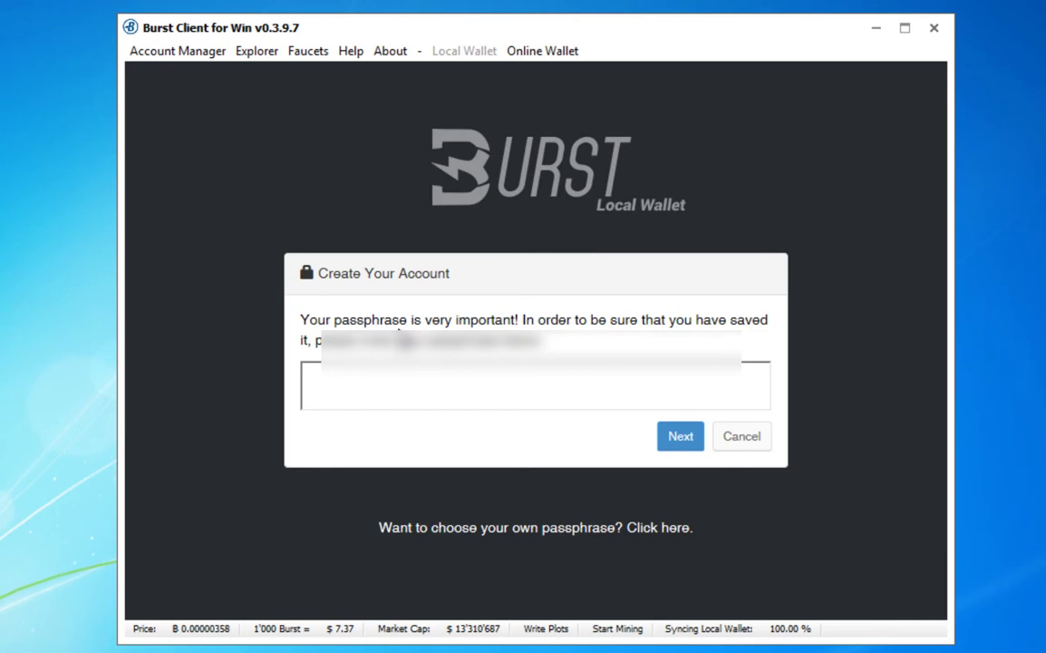
right_click(398, 388)
left_click(444, 472)
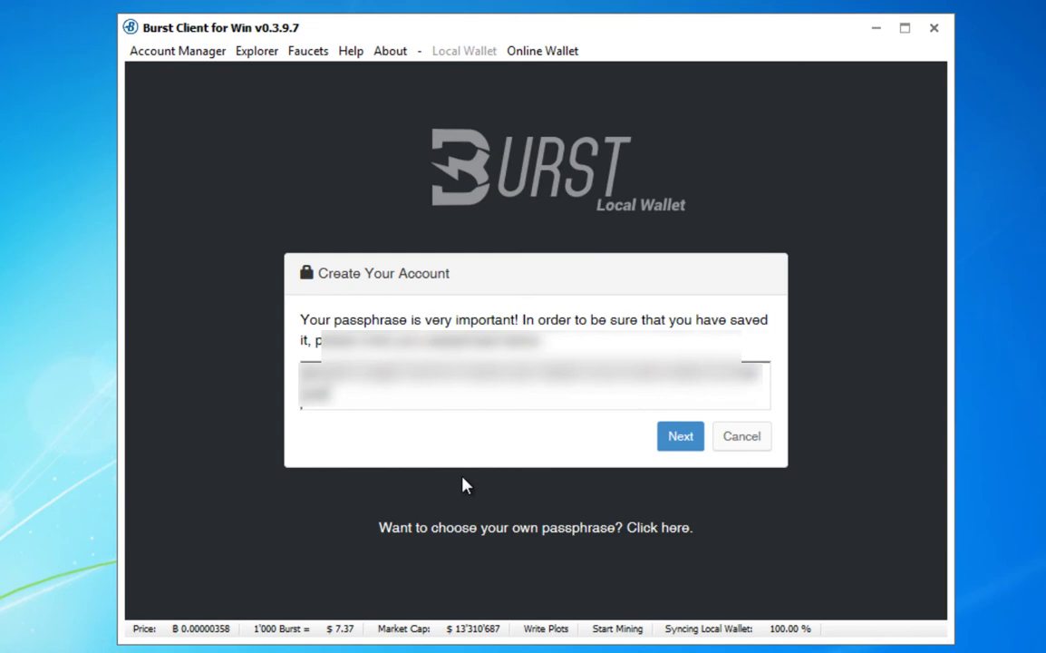
left_click(680, 440)
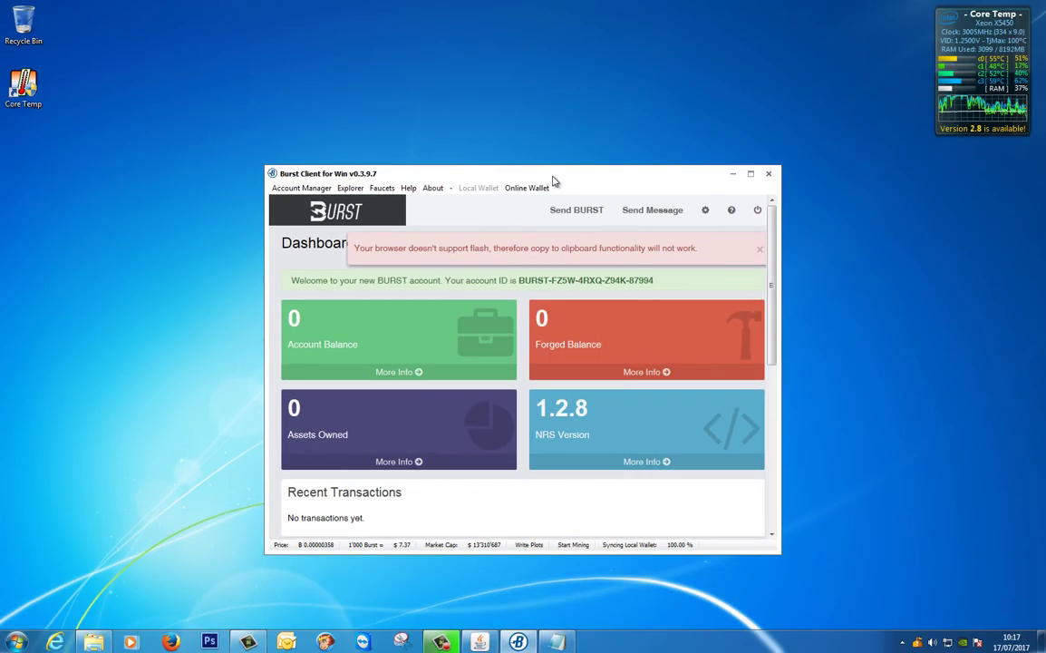
Maximise the Burst client window and open the burstcoin.info faucet in the browser.
double_click(552, 178)
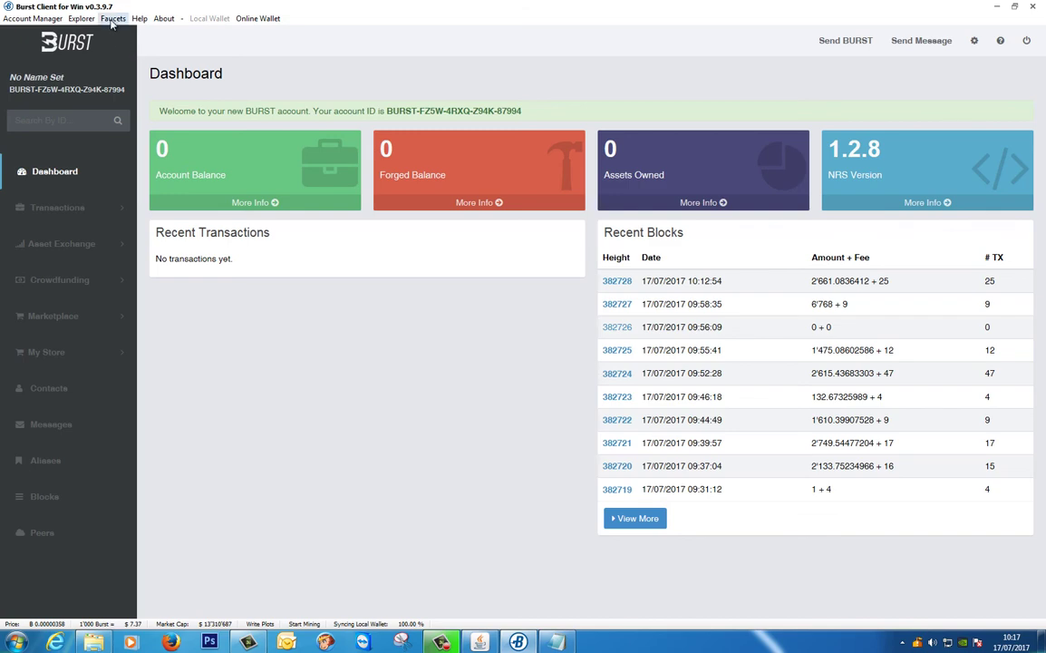
left_click(112, 19)
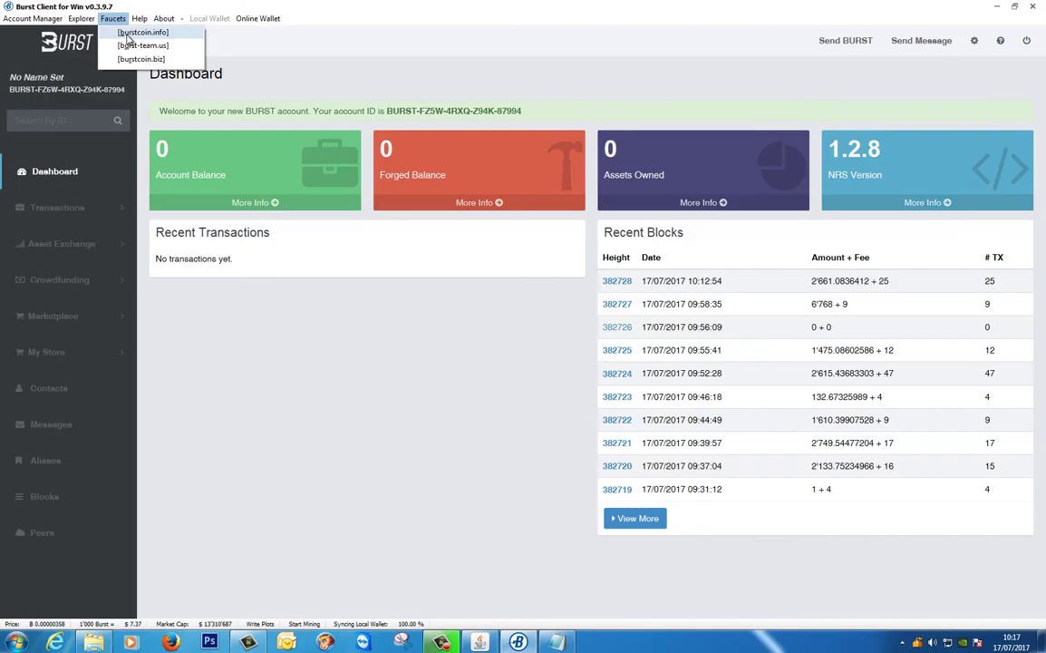
left_click(132, 33)
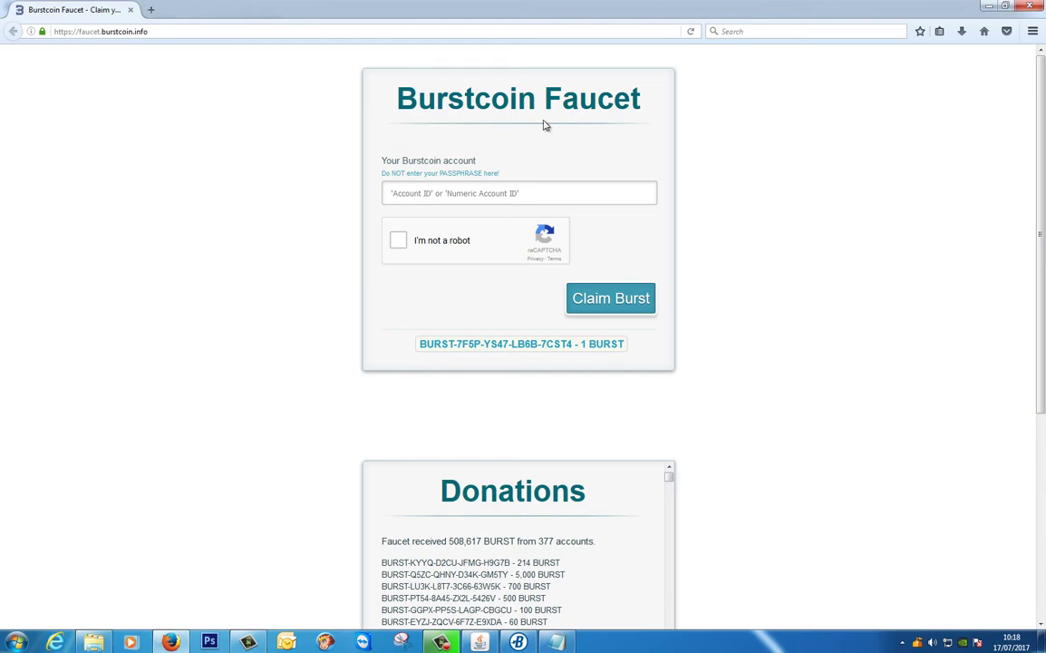
Return to the wallet, copy the new Burst account ID and paste it below the passphrase in the Notepad document.
left_click(989, 6)
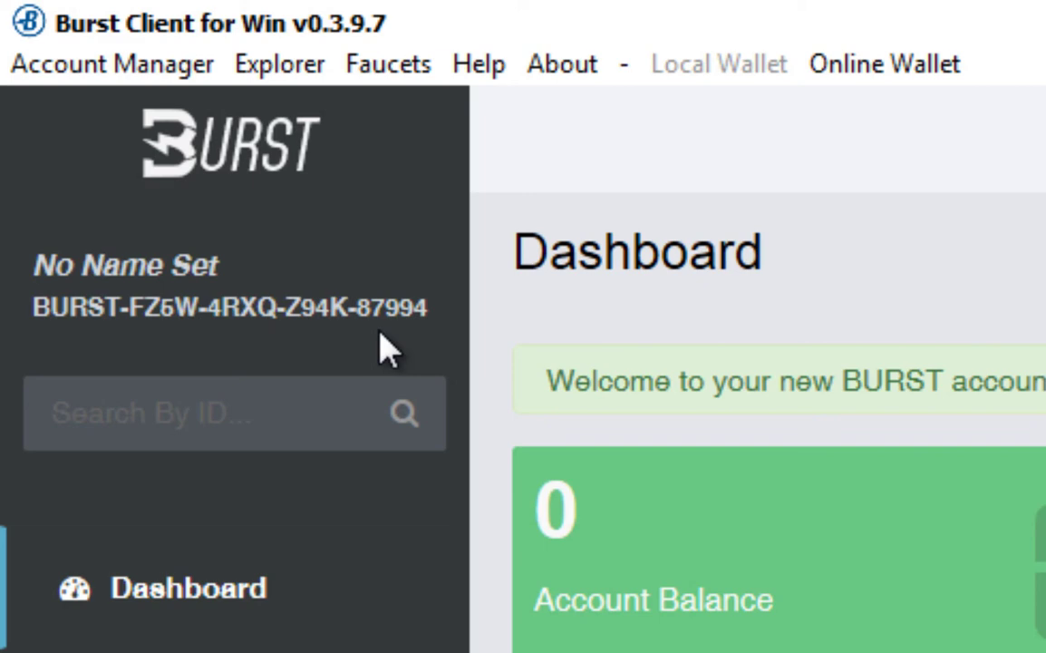
left_click_drag(432, 317, 36, 316)
right_click(106, 311)
left_click(198, 375)
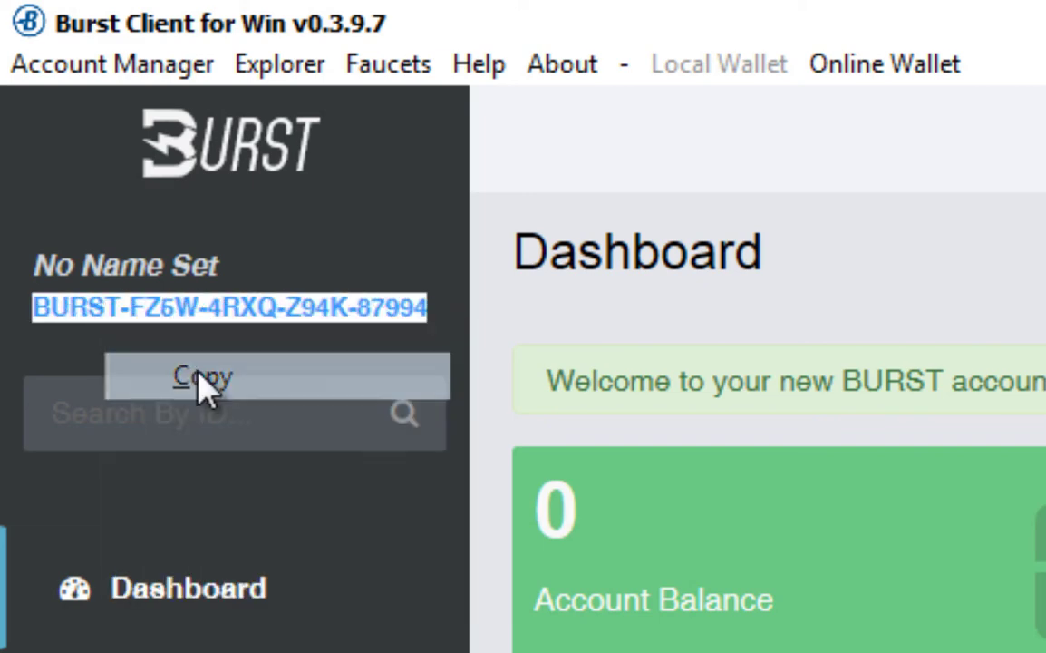
key("alt+Tab")
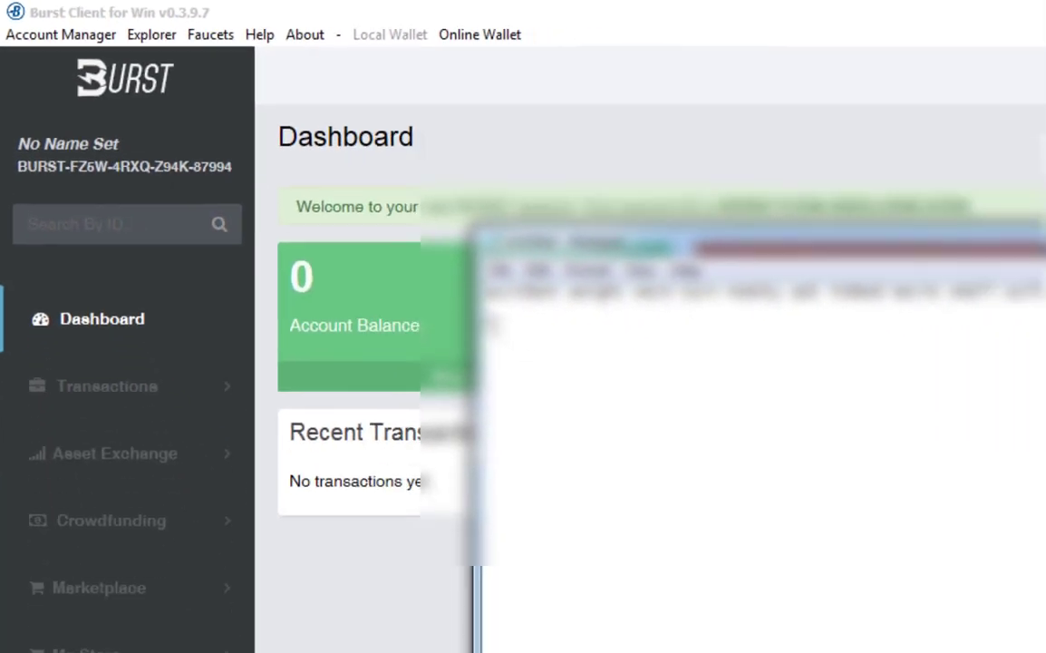
right_click(490, 328)
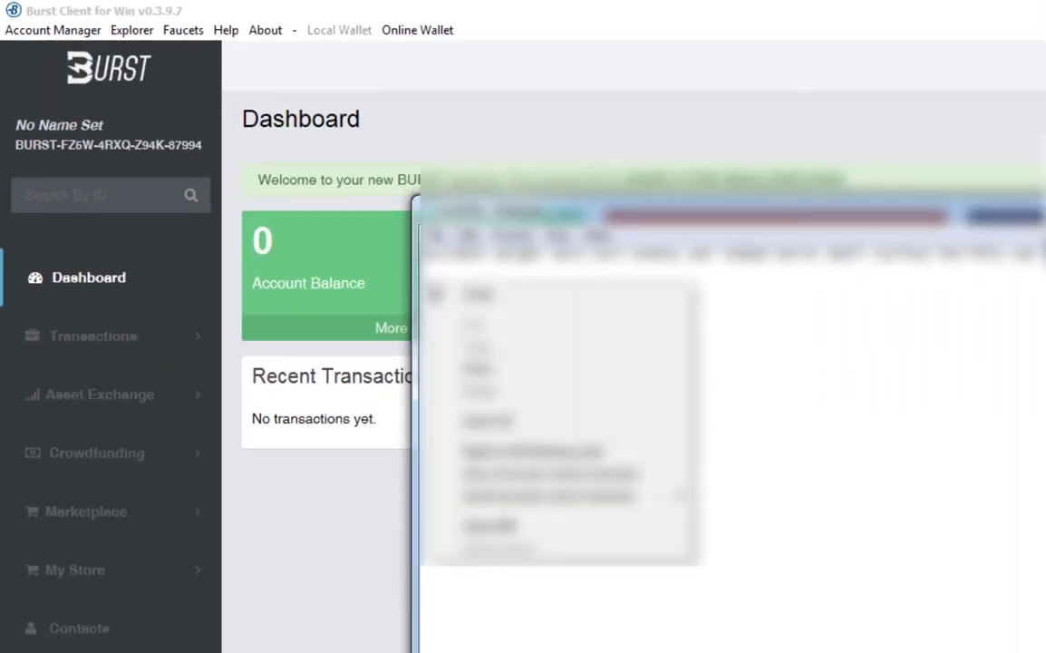
left_click(478, 371)
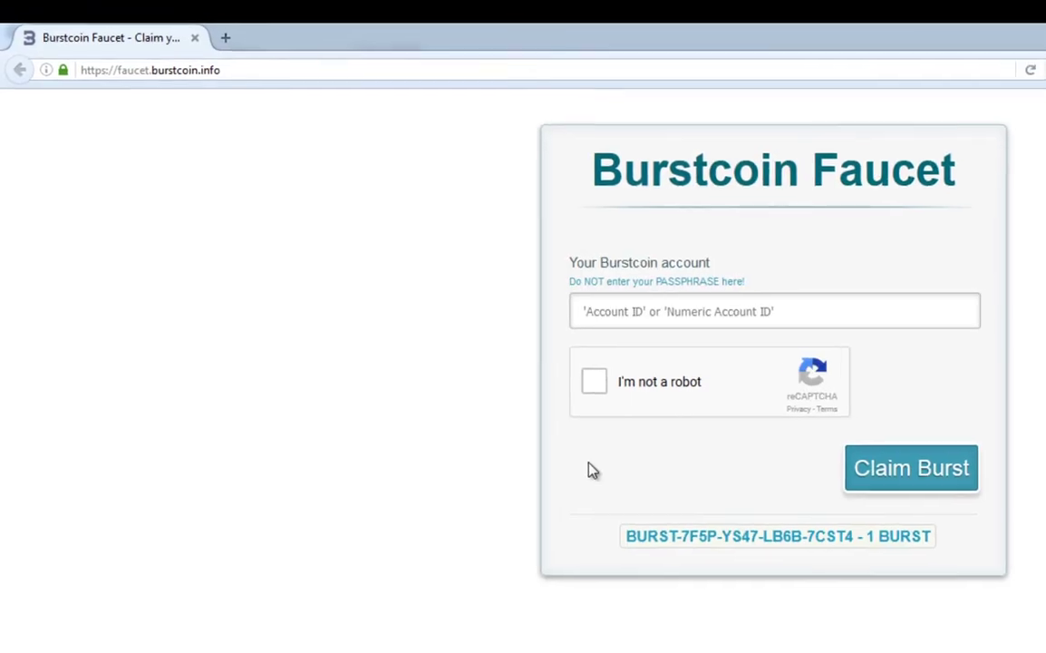
Paste the account ID into the burstcoin.info faucet form, complete the reCAPTCHA and claim Burst.
right_click(587, 314)
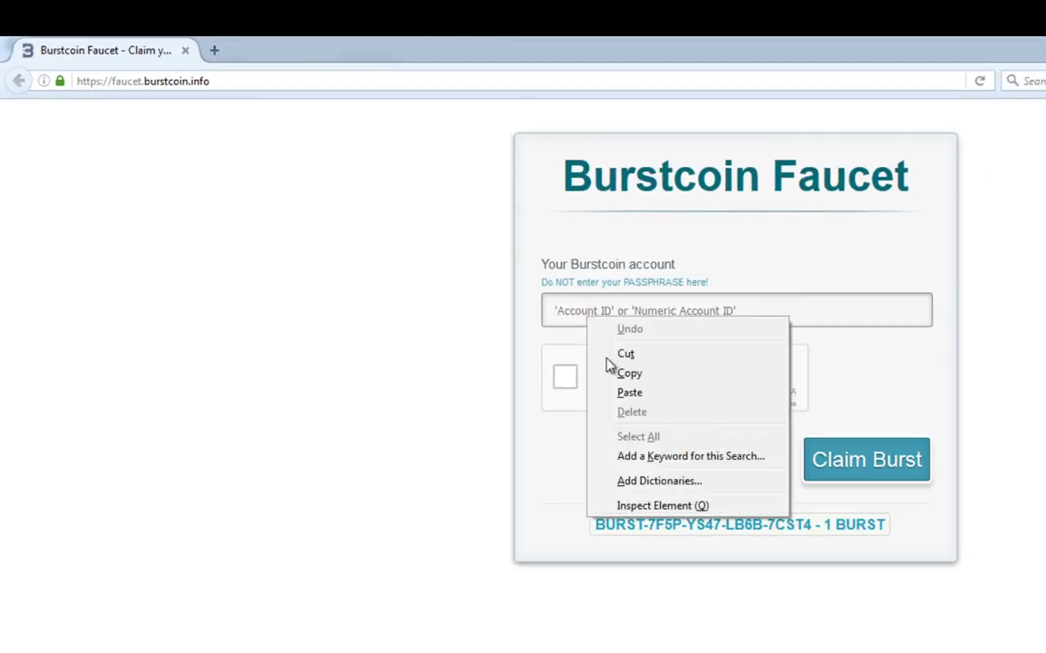
left_click(633, 395)
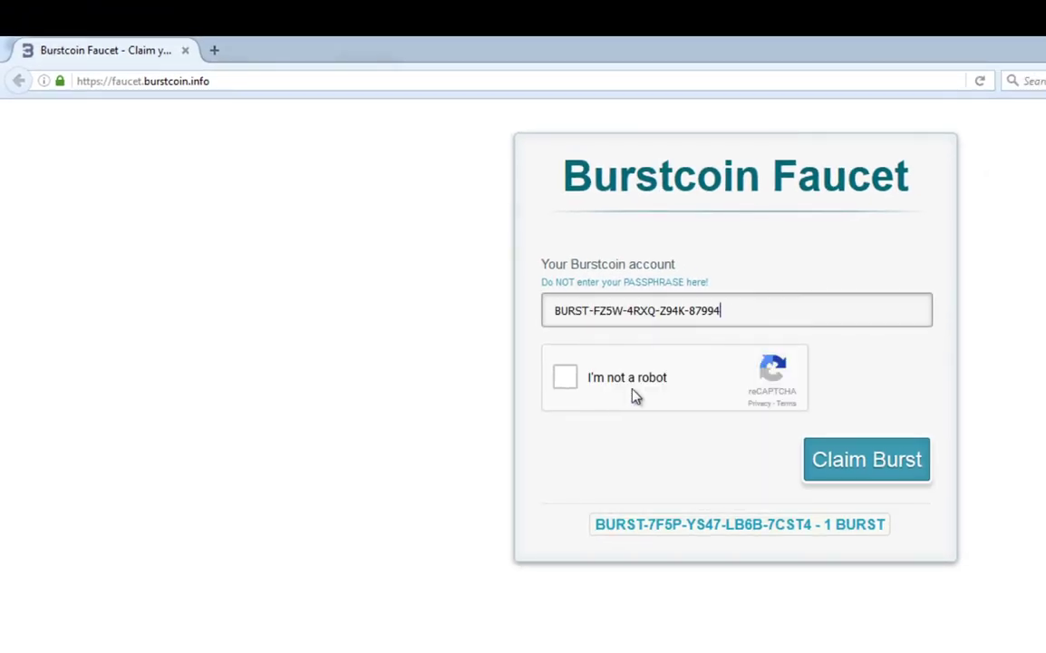
left_click(564, 379)
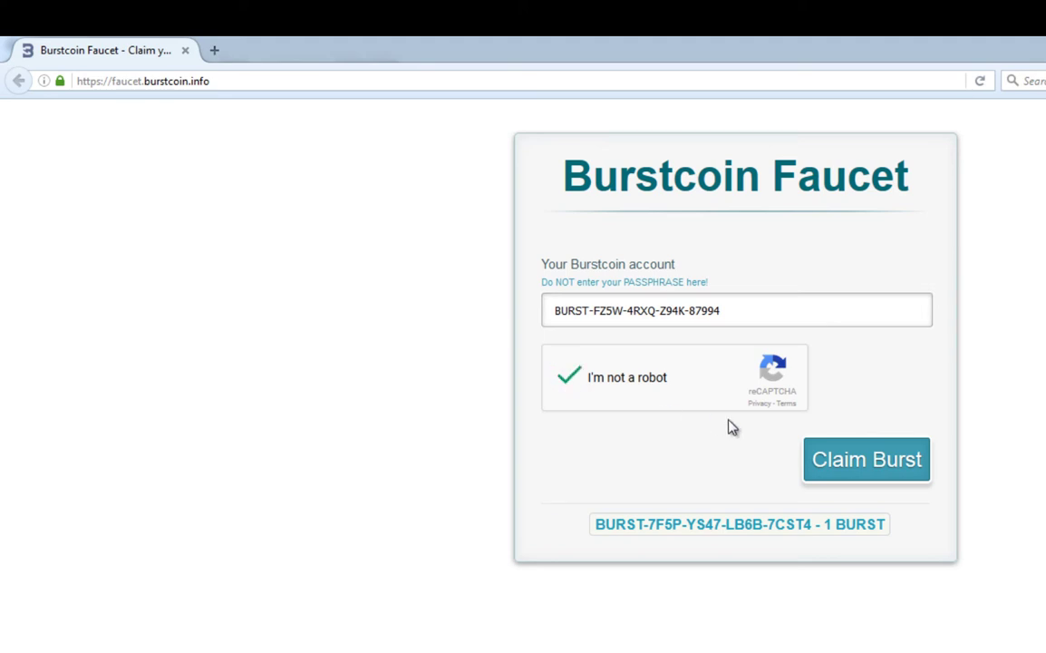
left_click(873, 465)
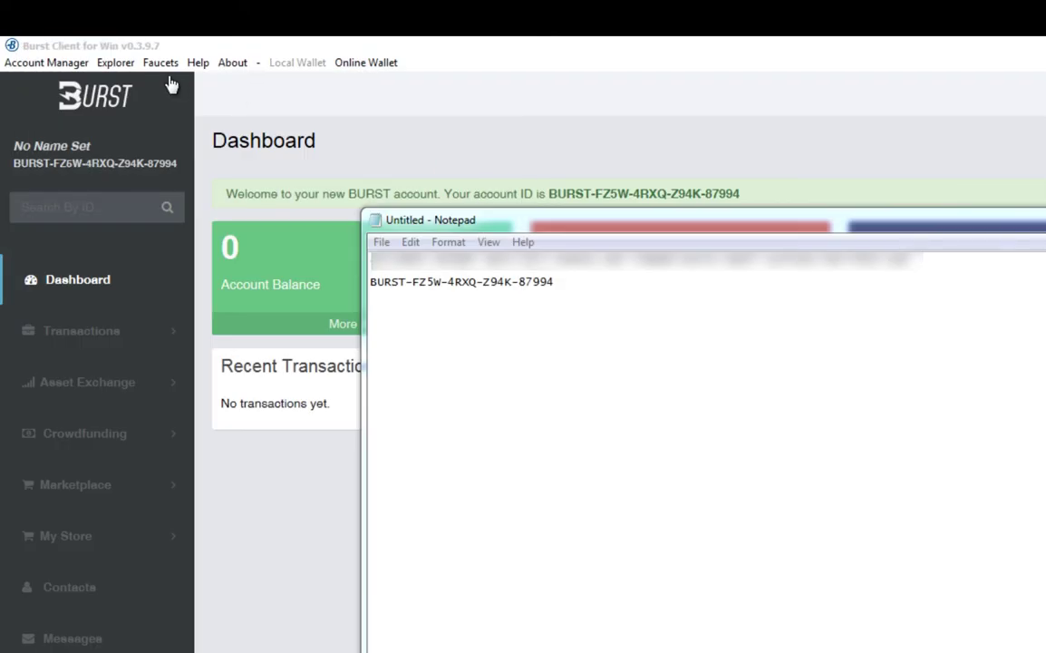
Open the burst-team.us faucet from the wallet, paste the account ID, complete the reCAPTCHA and claim Burst.
left_click(160, 63)
left_click(184, 101)
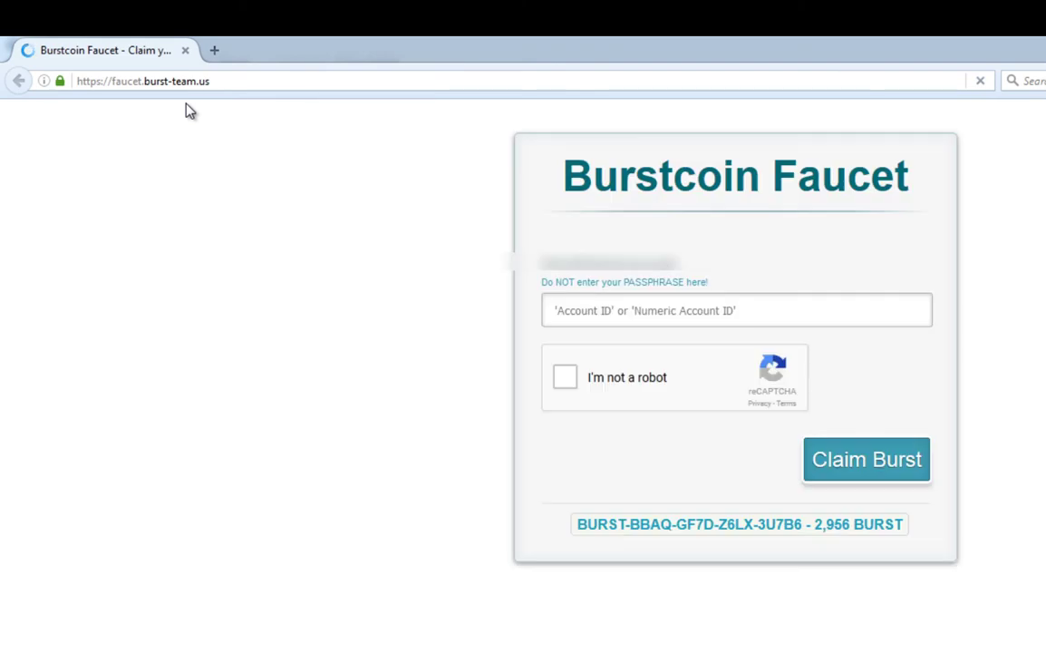
left_click(581, 311)
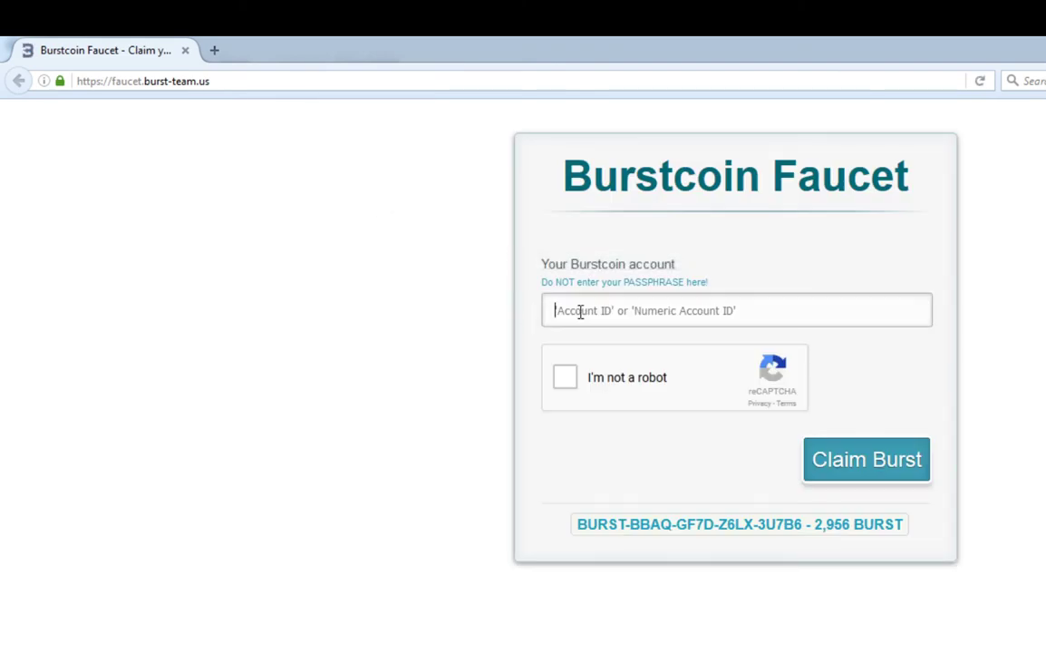
right_click(580, 312)
left_click(640, 393)
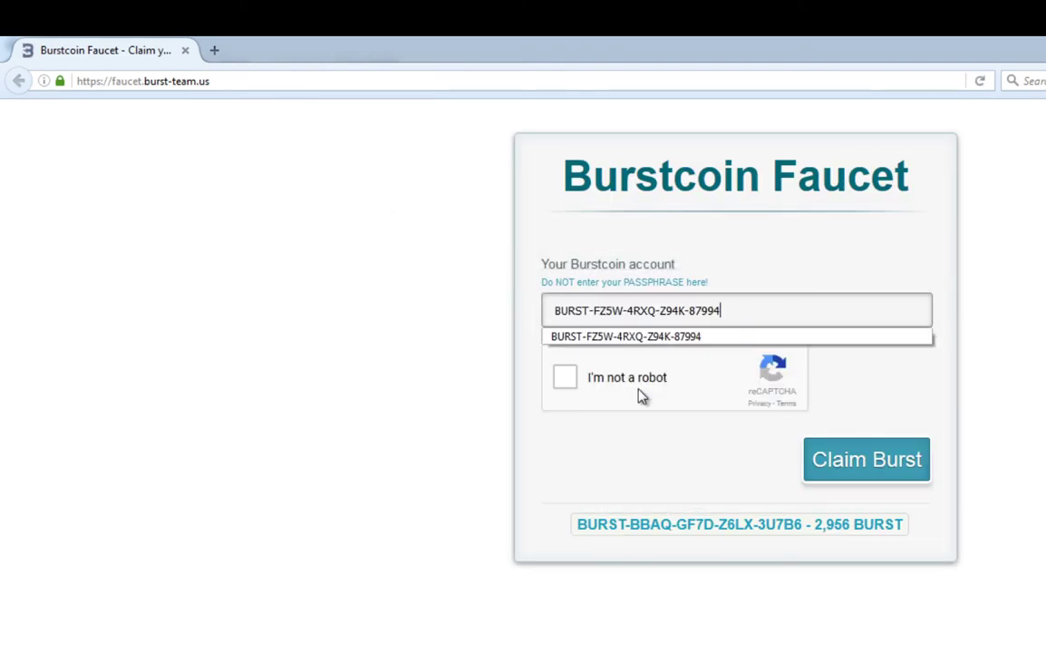
left_click(566, 379)
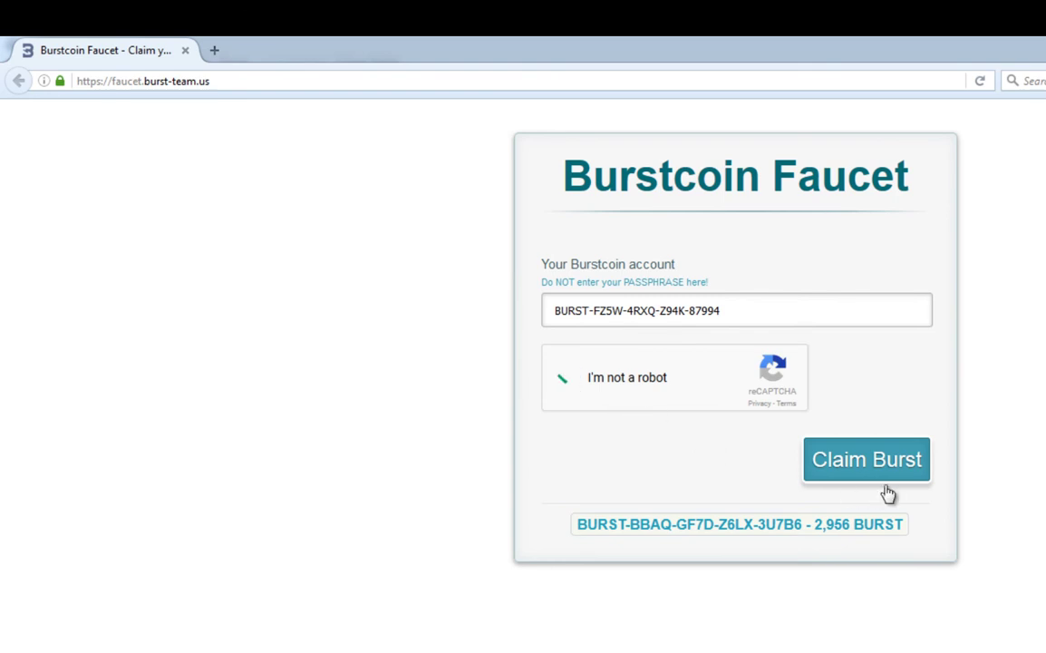
left_click(857, 468)
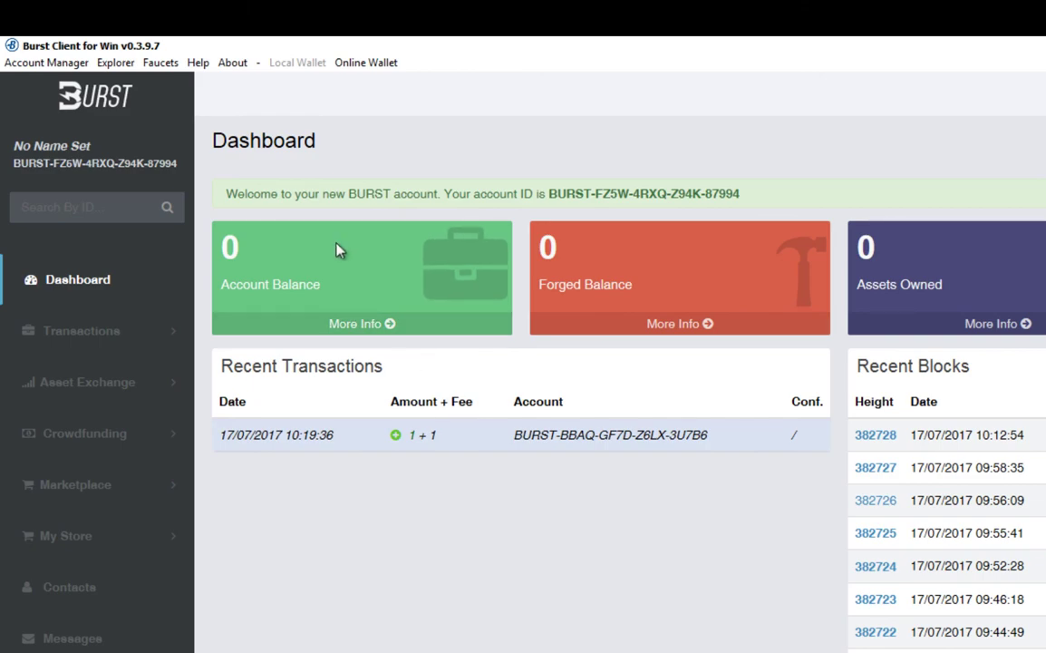
Open the burstcoin.biz faucet from the wallet, enter the account ID with the reCAPTCHA completed, and try to claim Burst.
left_click(159, 62)
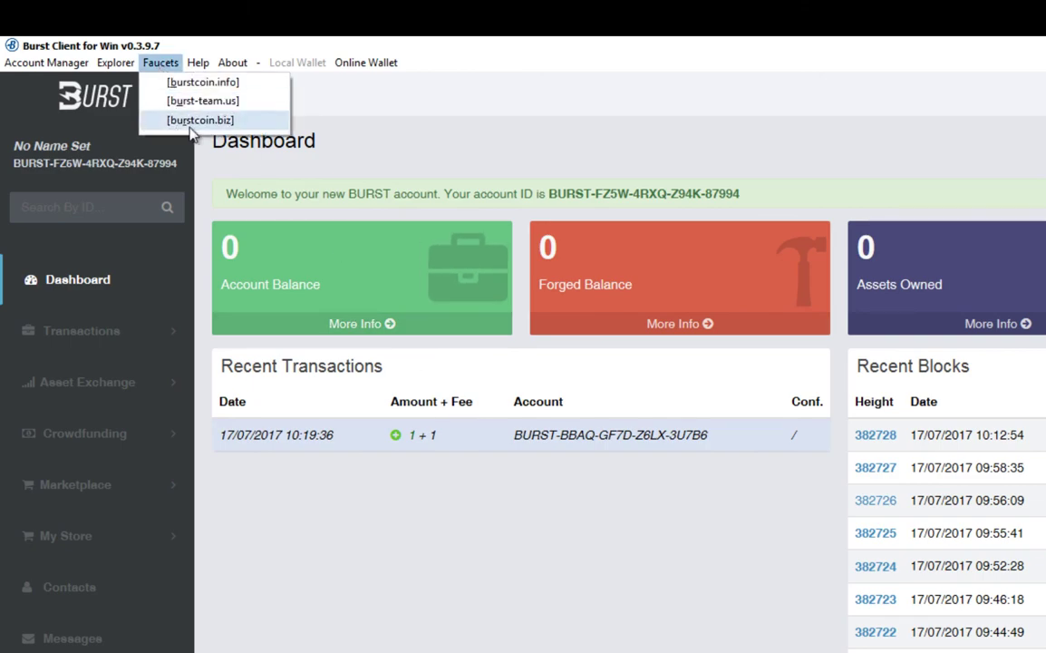
left_click(191, 125)
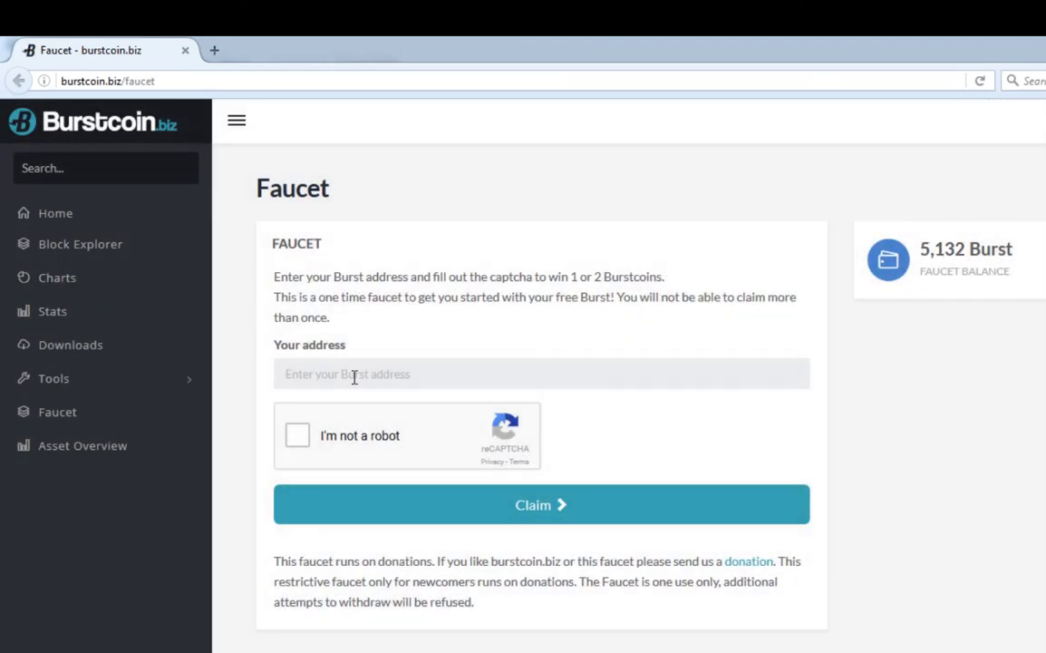
right_click(348, 373)
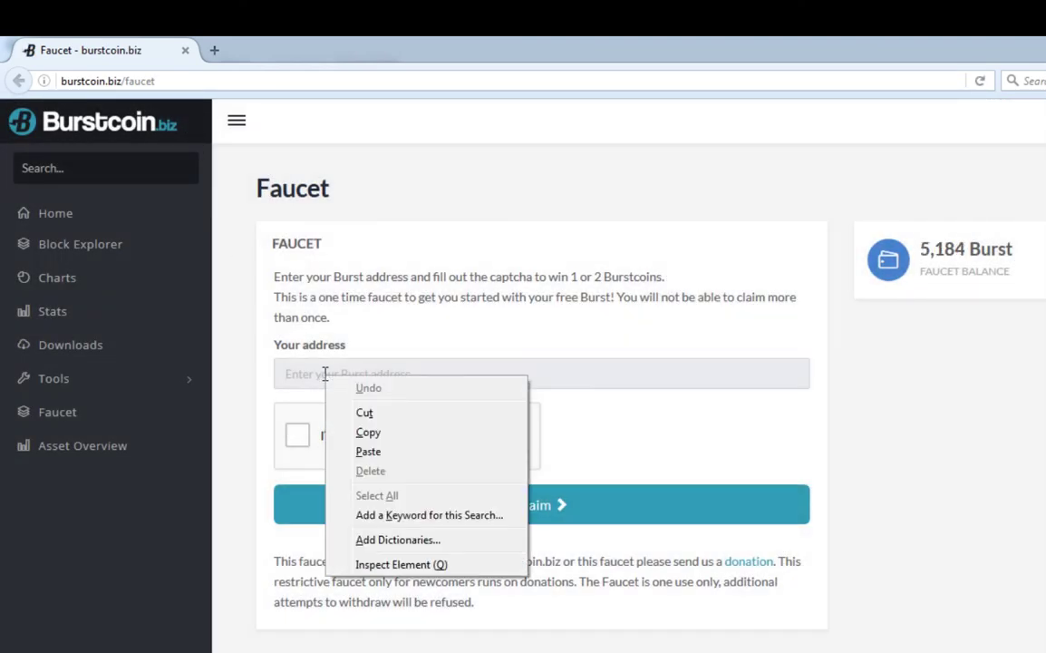
left_click(381, 458)
left_click(300, 439)
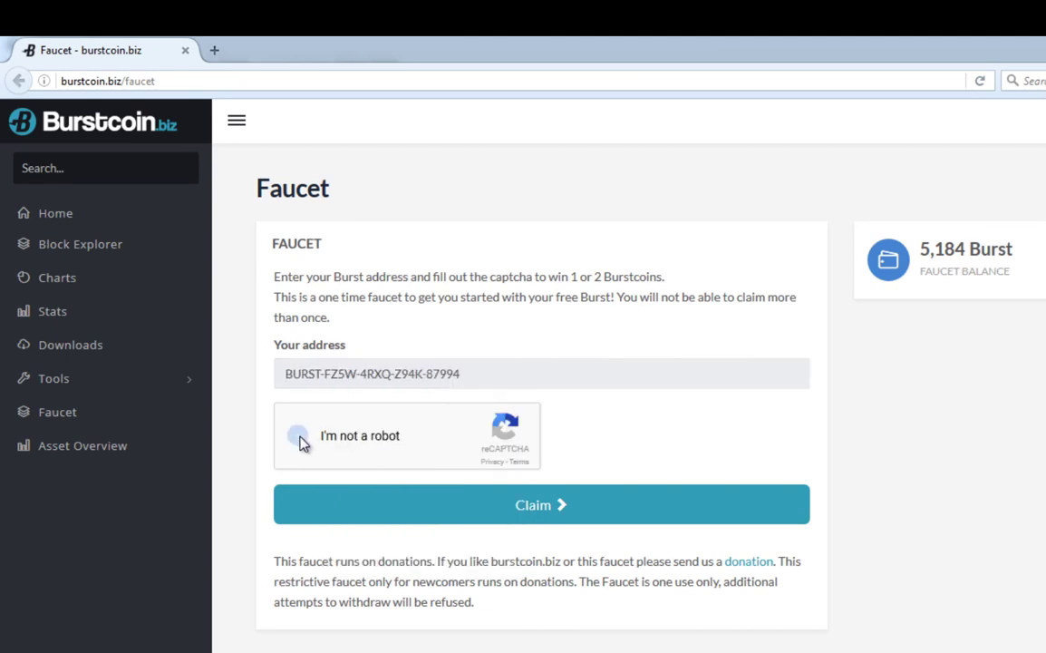
left_click(537, 513)
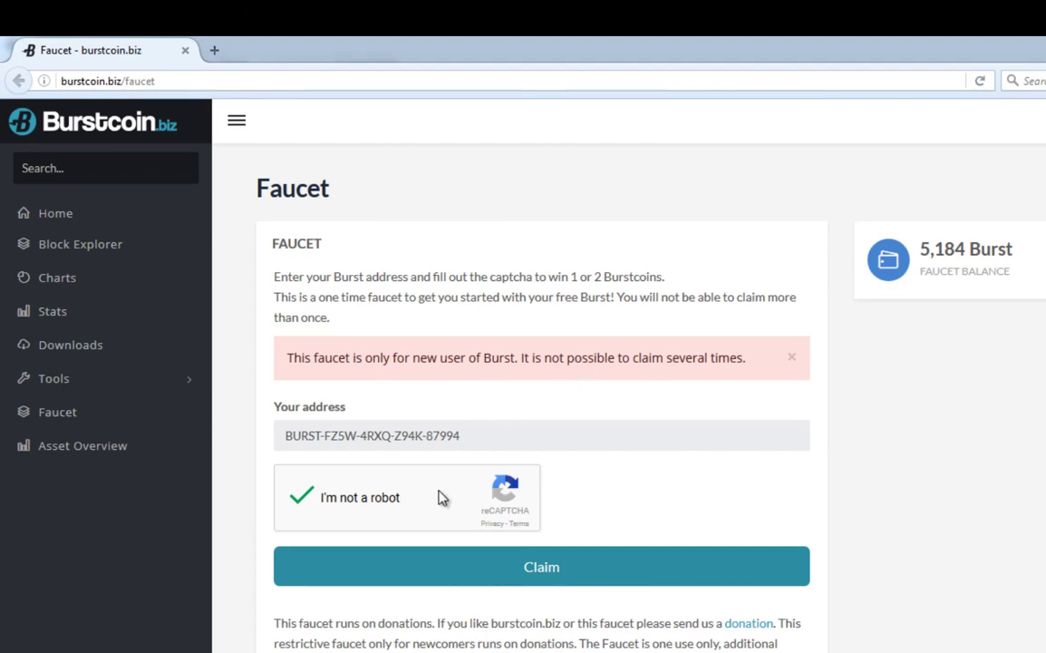
left_click(543, 575)
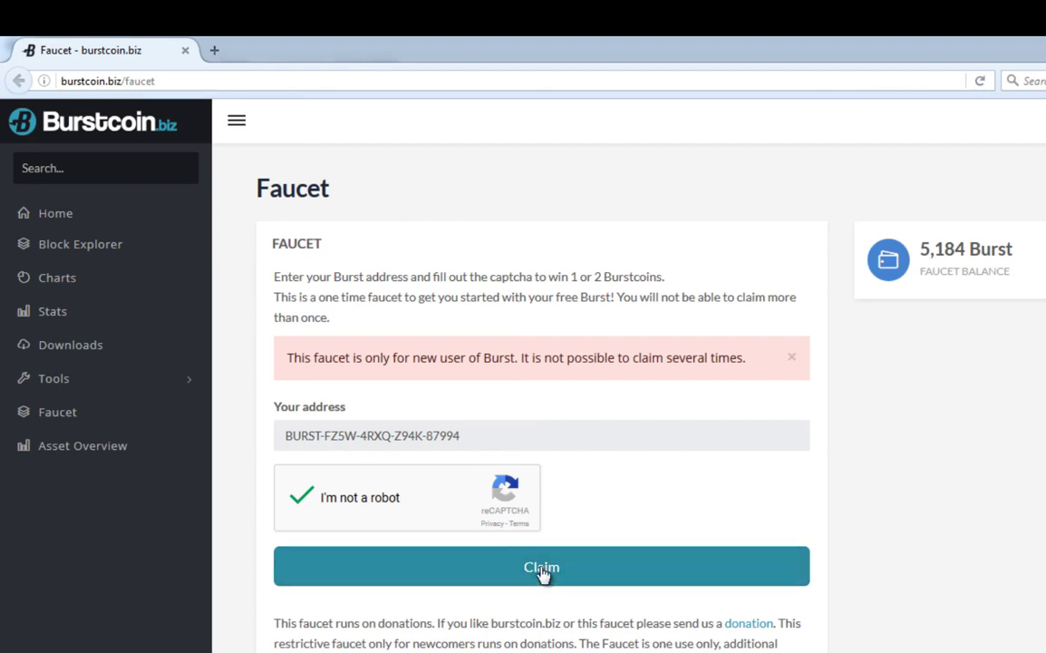